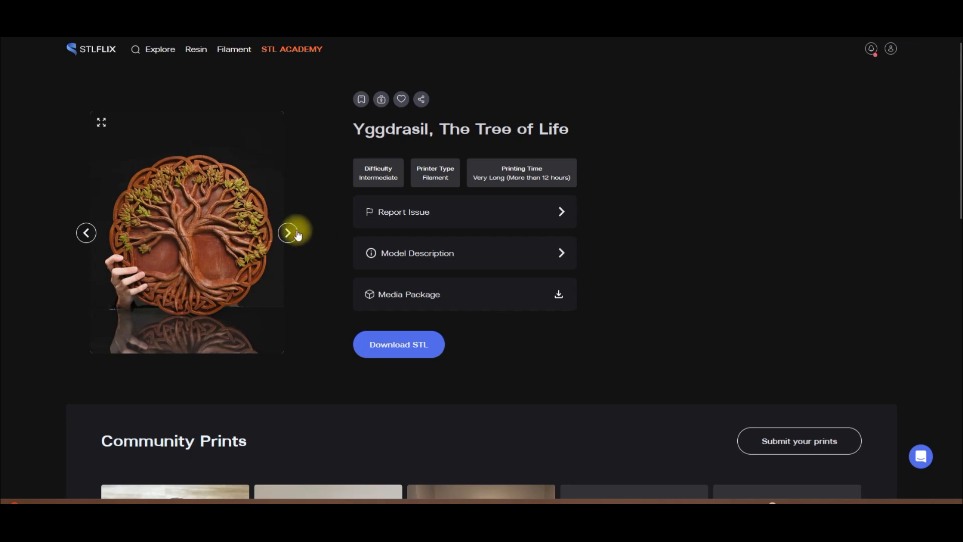
Look through the preview images of the Yggdrasil, The Tree of Life model.
left_click(288, 232)
left_click(288, 232)
left_click(85, 231)
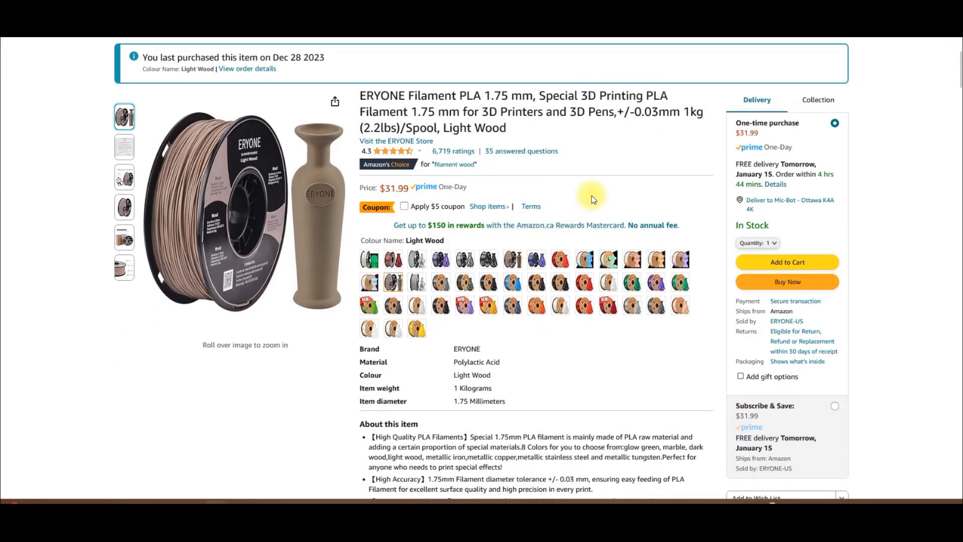
Review the ERYONE Light Wood PLA filament's colour options and product details on Amazon.
mouse_move(261, 208)
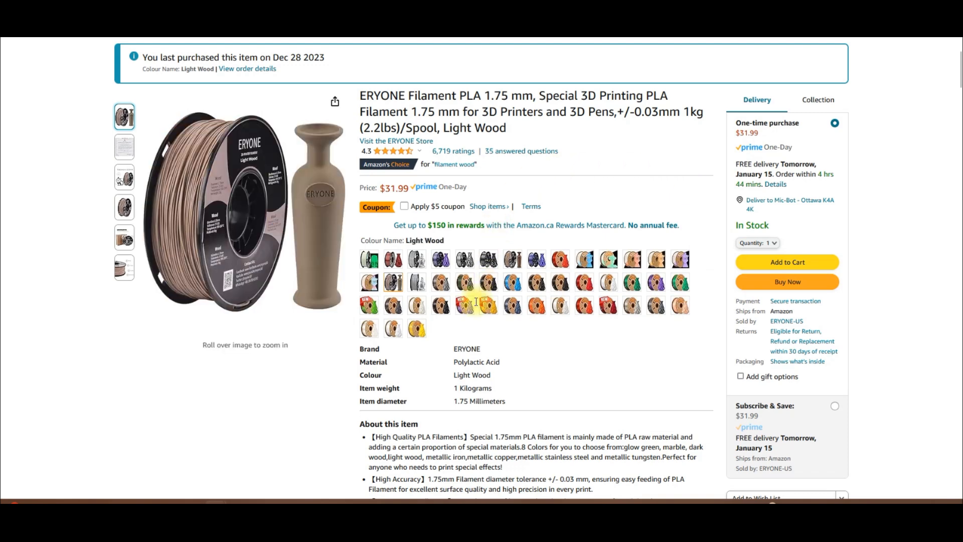
scroll(476, 301, "down", 2)
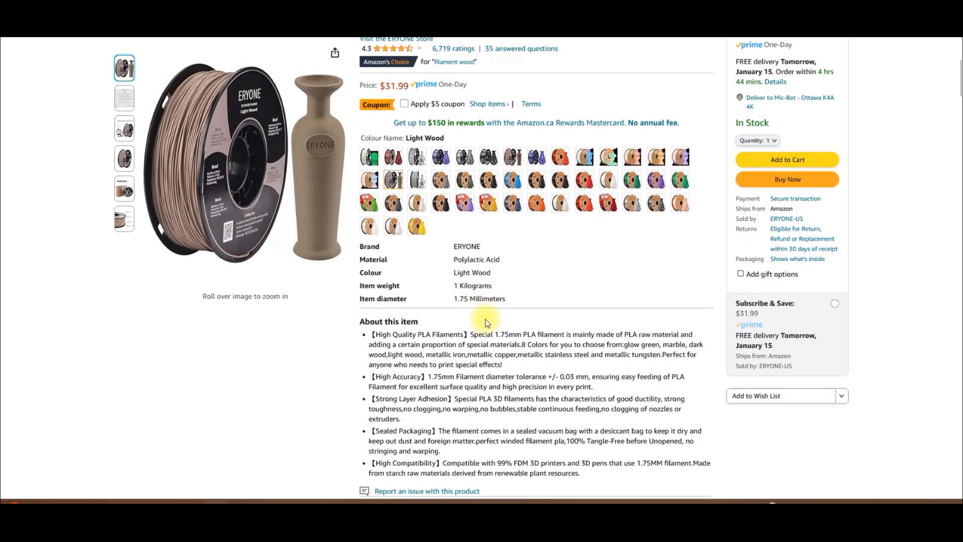
mouse_move(204, 167)
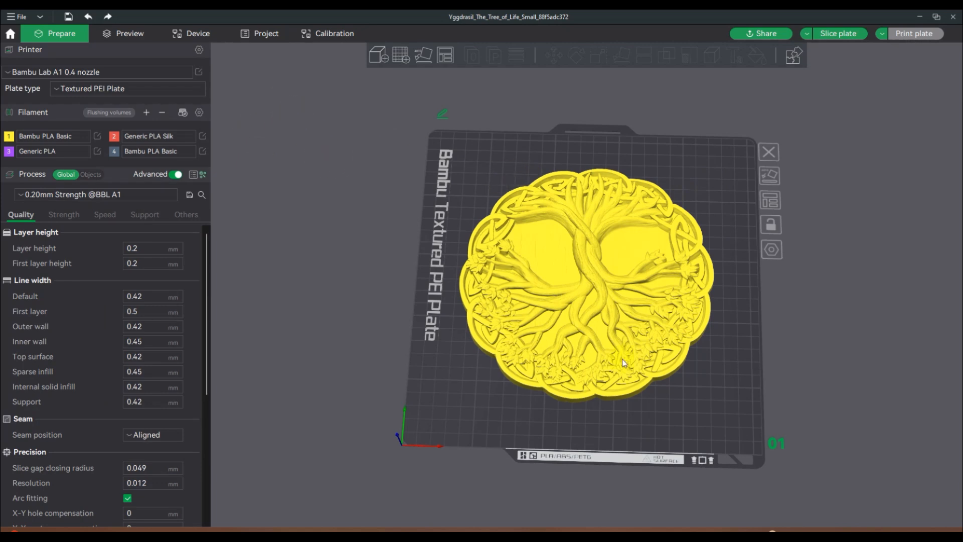
Select the Mic-B0t 3 printer as the active device in Bambu Studio.
left_click_drag(799, 320, 600, 331)
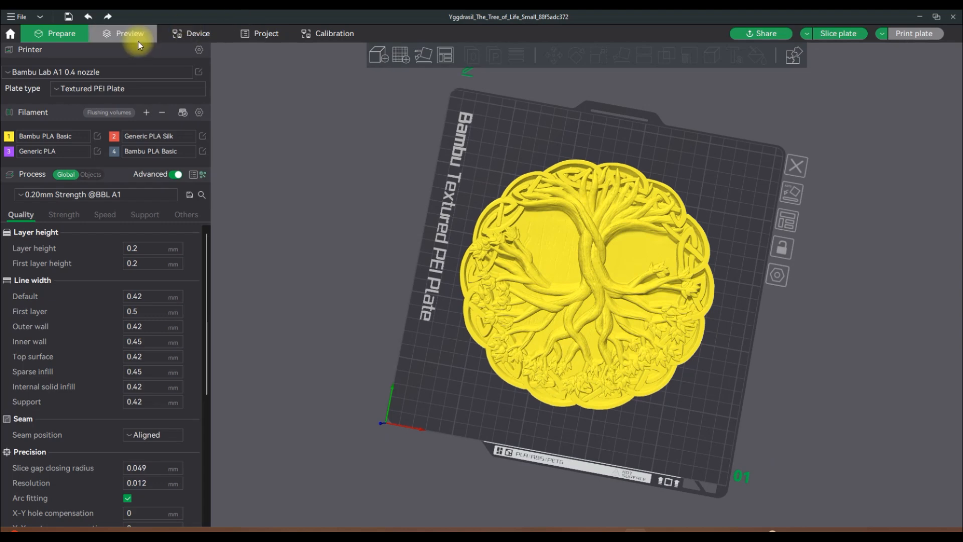
left_click(198, 34)
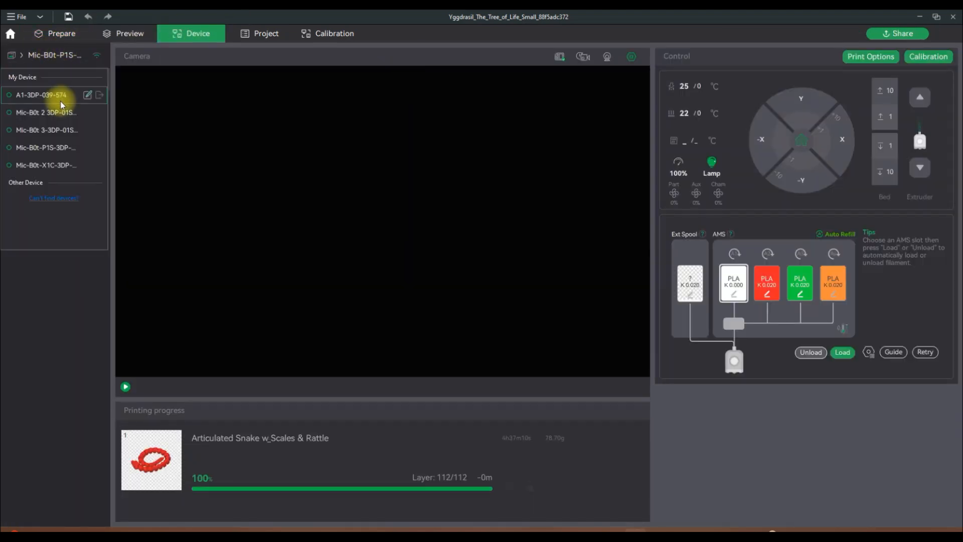
left_click(64, 128)
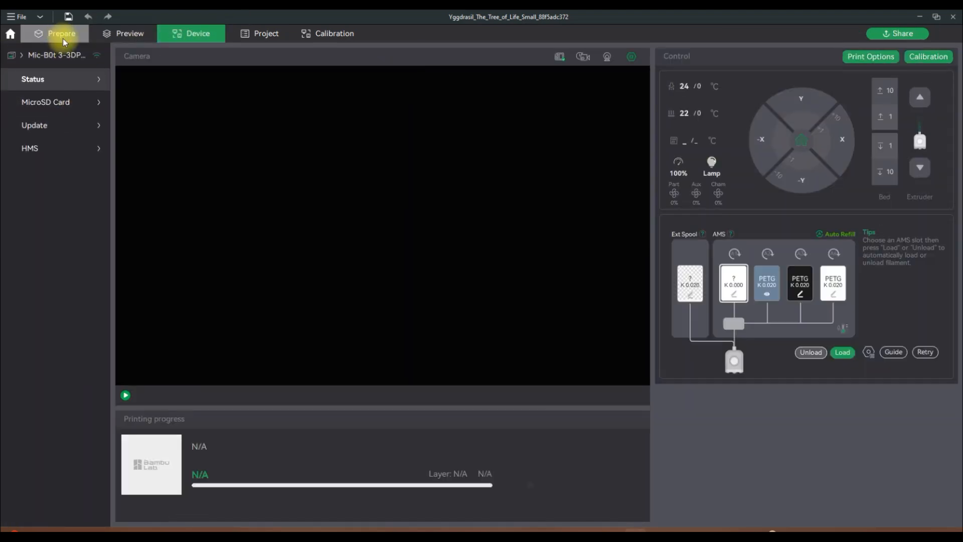
Set the printer preset to Bambu Lab P1P 0.6 nozzle.
left_click(63, 35)
left_click(149, 72)
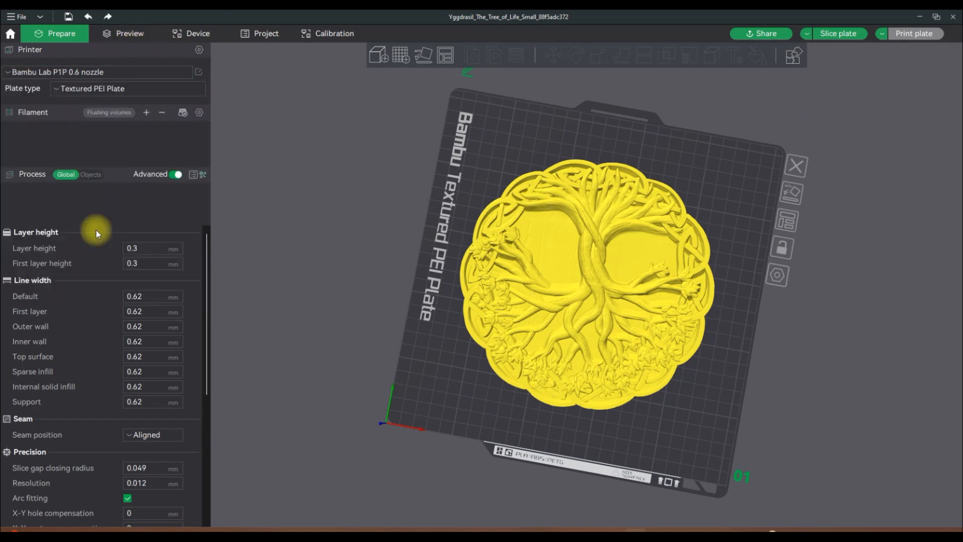
left_click(95, 230)
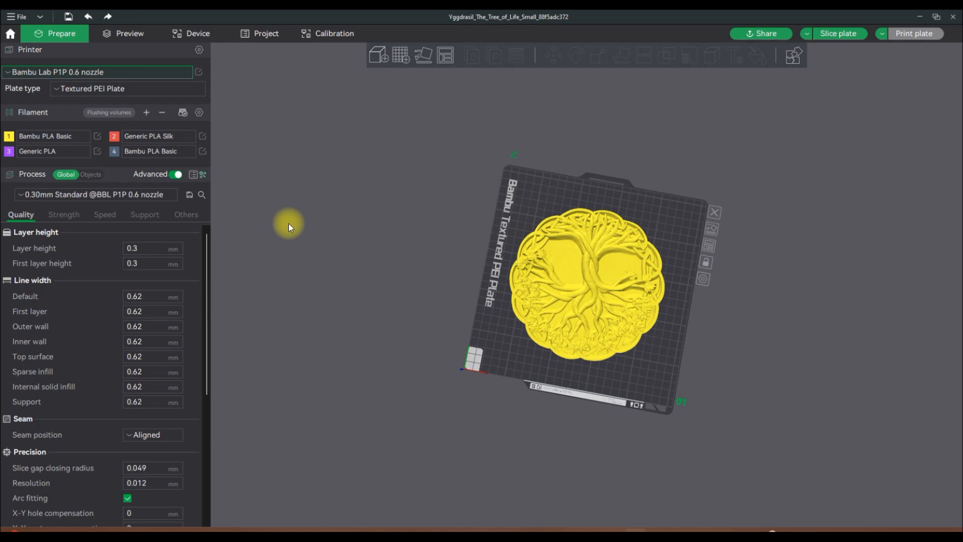
Resync all filaments with the AMS and add a fourth filament to the project.
left_click(179, 113)
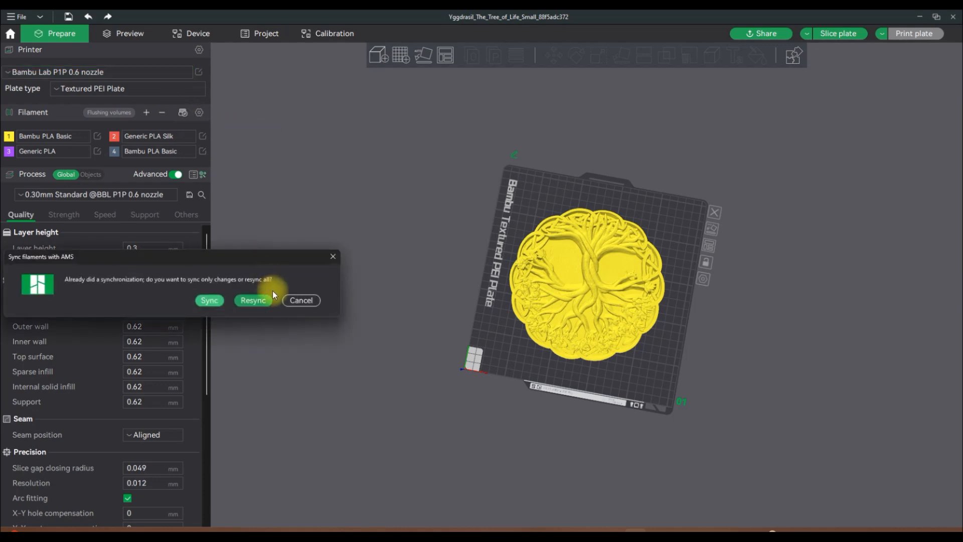
left_click(256, 301)
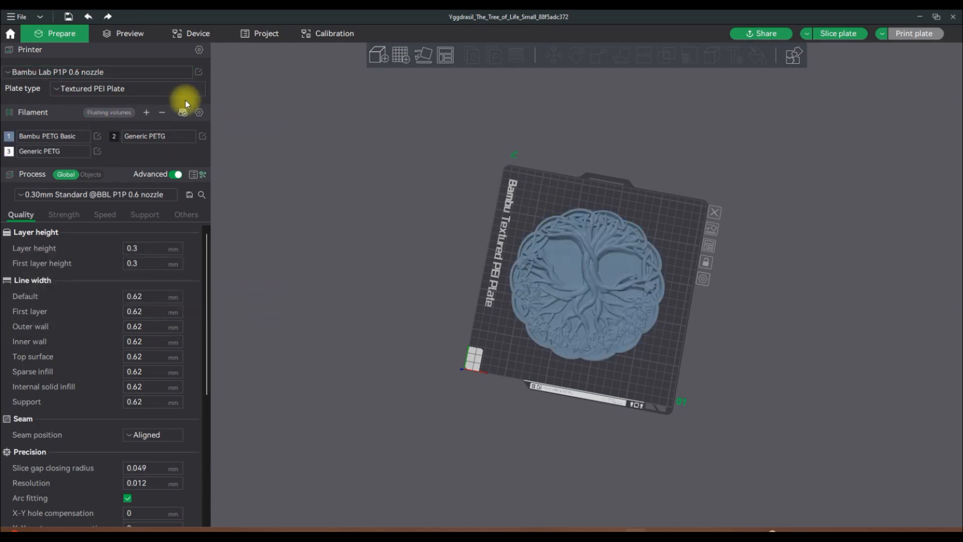
left_click(146, 111)
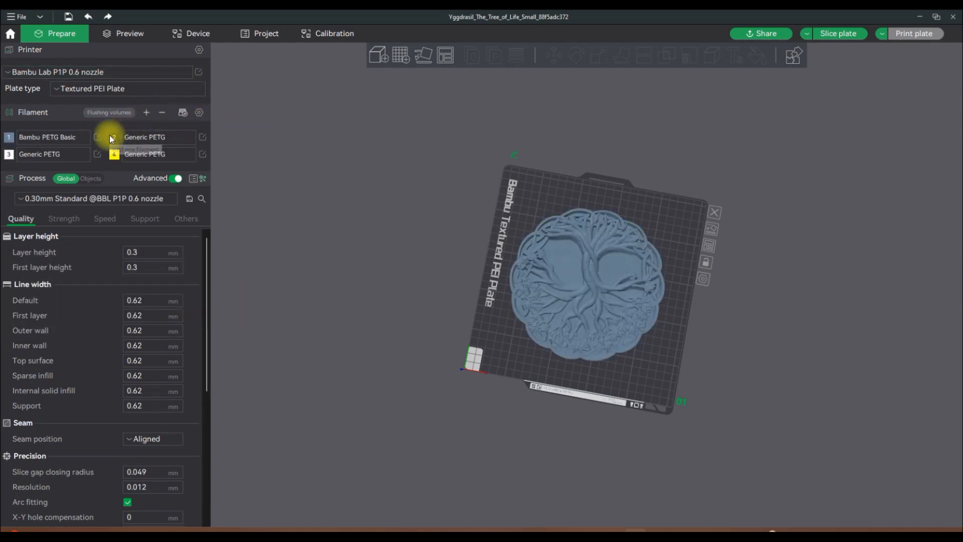
Set filament 1's colour to the olive basic colour, fine-tune its luminance and accept it.
left_click(13, 134)
left_click(40, 97)
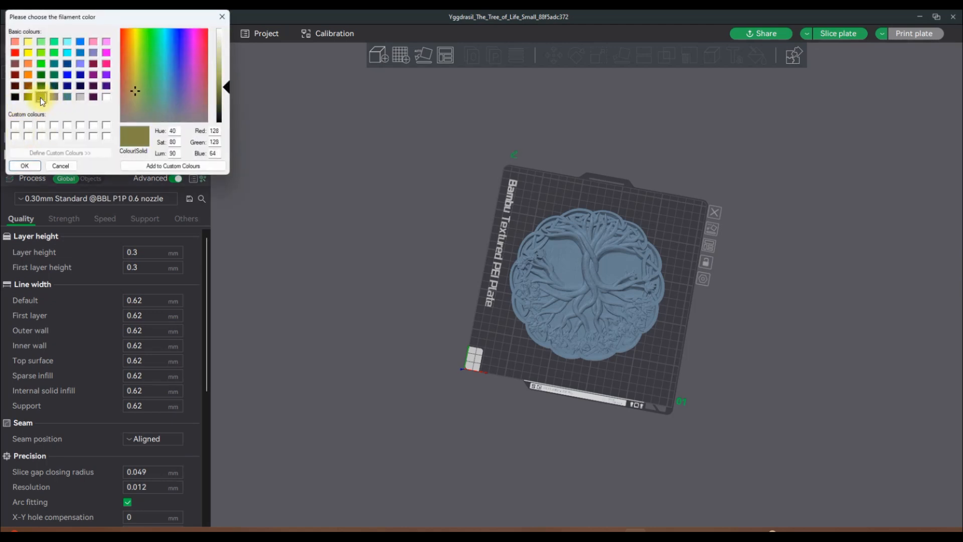
left_click(224, 89)
left_click_drag(224, 88, 225, 90)
left_click(33, 166)
Change filament 1's material to Generic PLA-CF and check its filament settings.
left_click(64, 136)
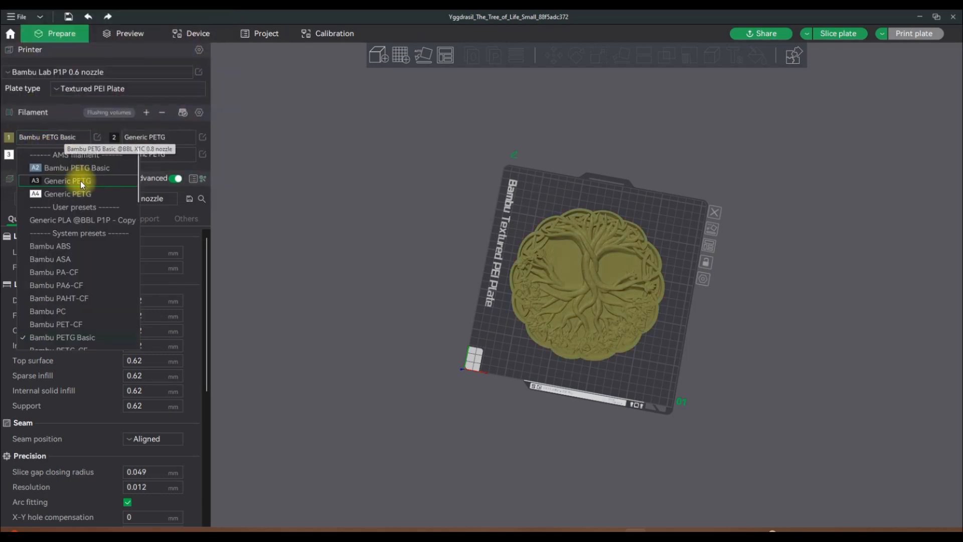
scroll(95, 213, "down", 5)
scroll(95, 212, "down", 5)
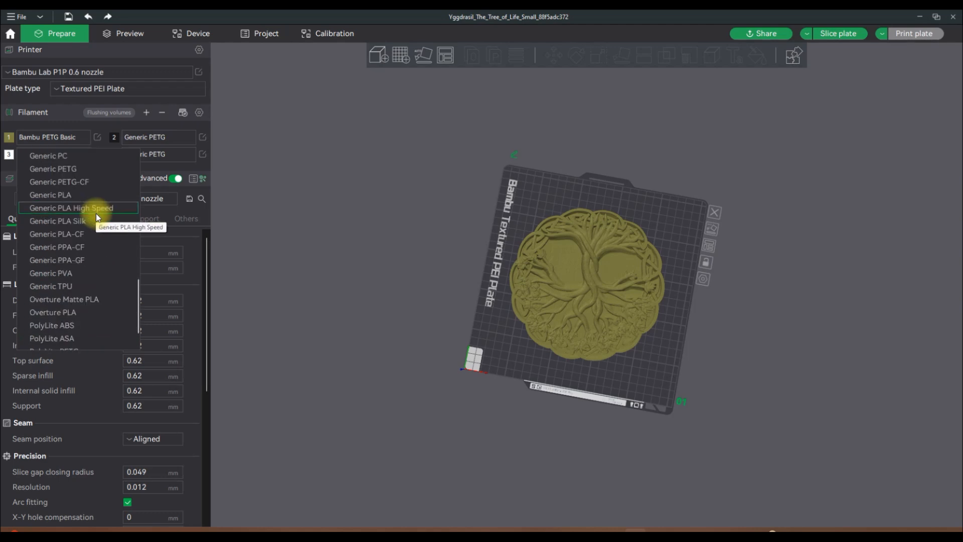
left_click(85, 237)
left_click(97, 137)
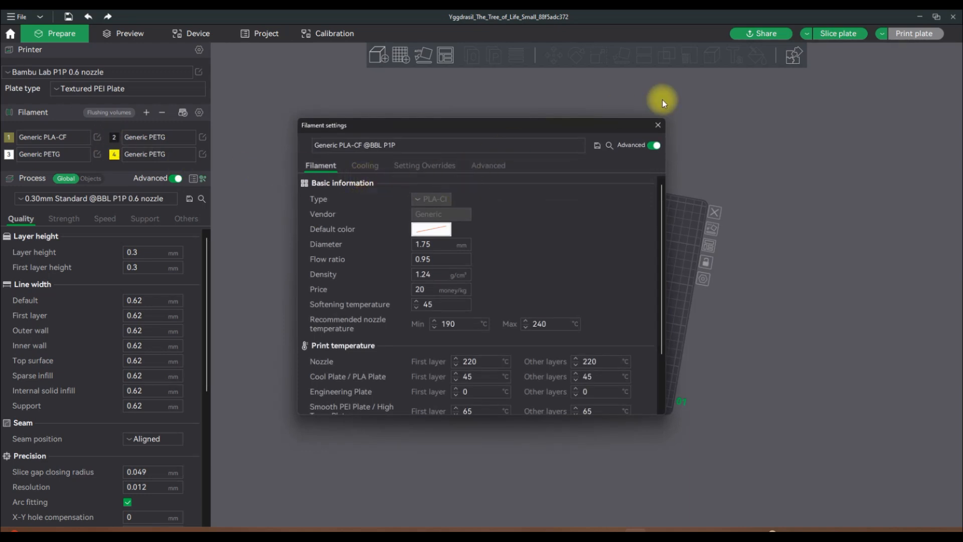
left_click(658, 125)
Set filament 4's colour to a lighter olive with red 174, green 174 and blue 94.
left_click(145, 152)
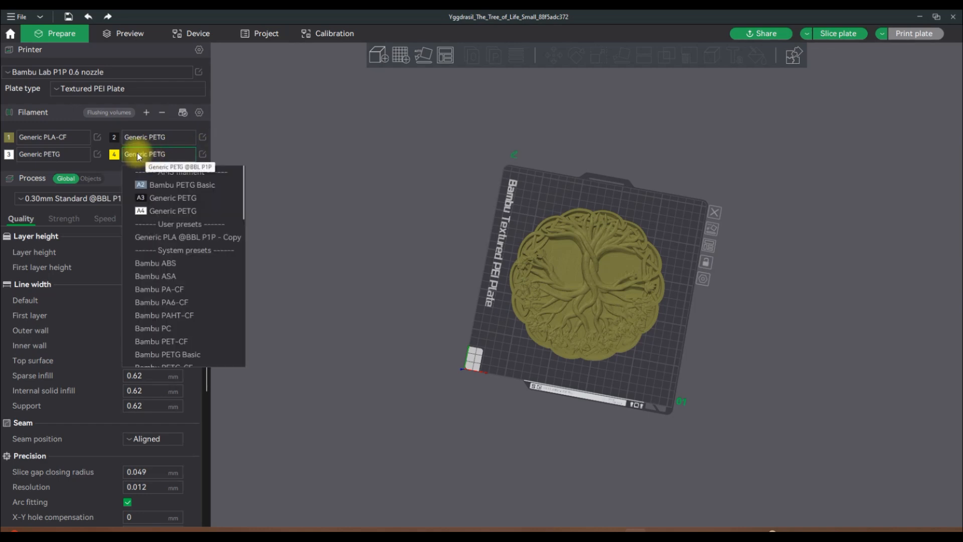
left_click(114, 154)
left_click(40, 96)
mouse_move(224, 86)
left_mouse_down()
mouse_move(228, 60)
mouse_move(225, 76)
left_mouse_up()
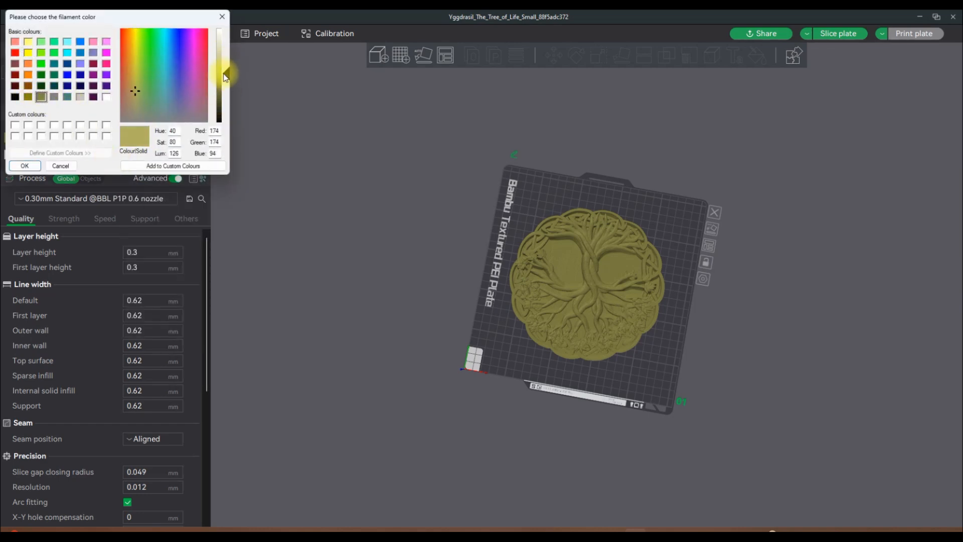
left_click(36, 165)
Change filament 4's material to Generic PLA-CF.
left_click(176, 156)
scroll(187, 229, "down", 10)
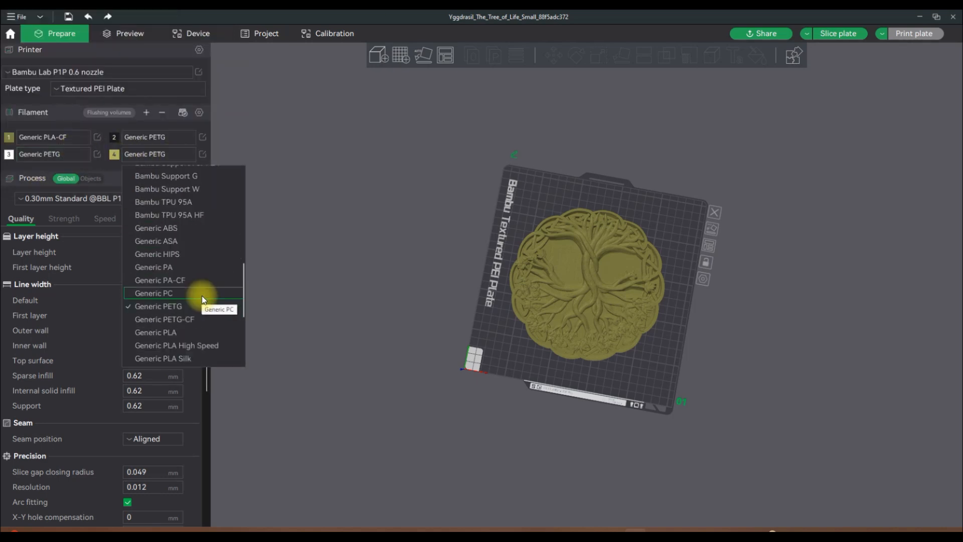
scroll(202, 296, "down", 3)
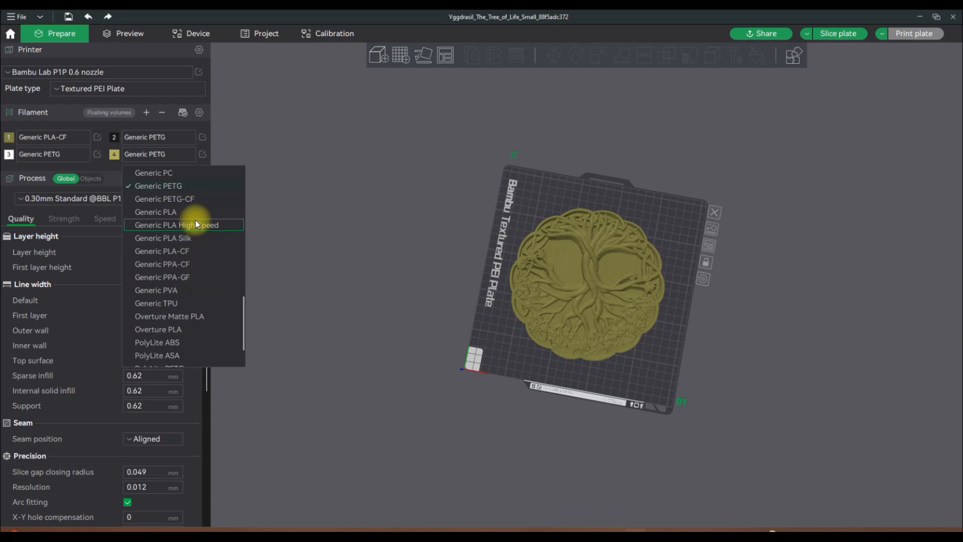
left_click(194, 251)
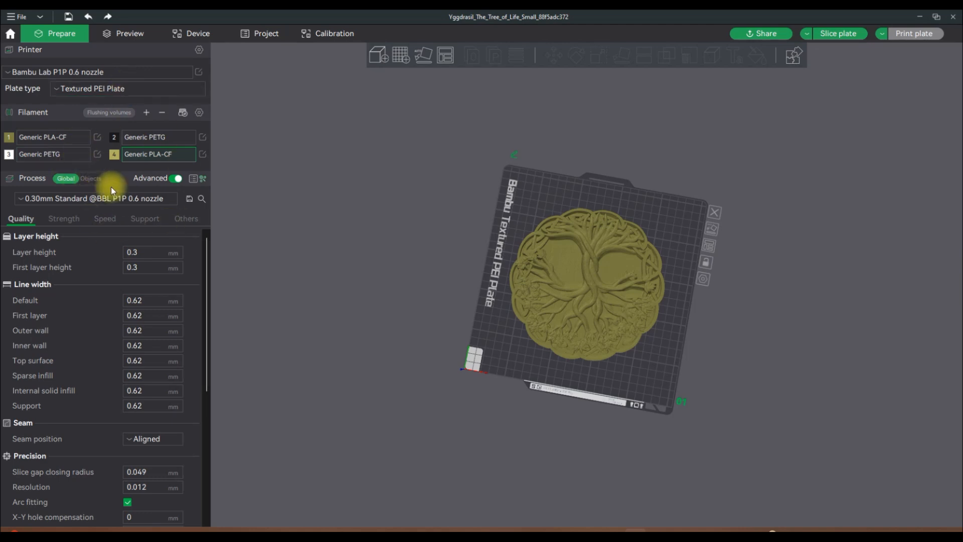
Set the flow ratio of filament 1's Generic PLA-CF preset to .99.
left_click(98, 135)
left_click_drag(442, 261, 326, 253)
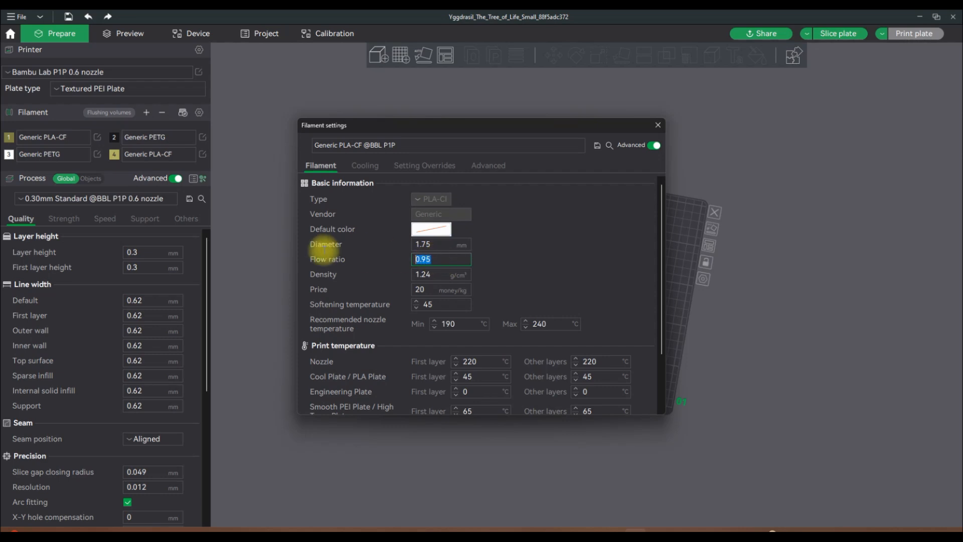
type(".99")
left_click(571, 245)
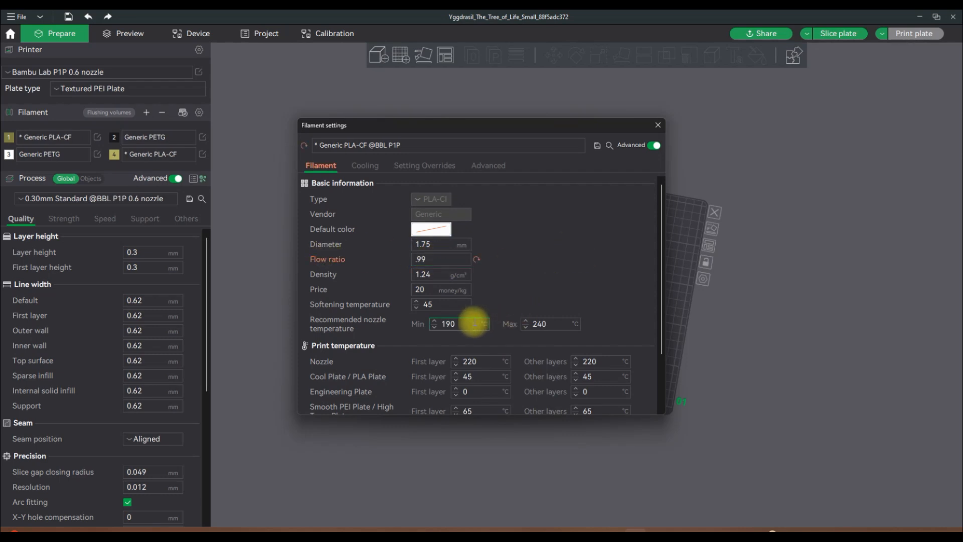
Set the minimum recommended nozzle temperature to 225 °C and close the filament settings.
left_click_drag(476, 321, 402, 322)
type("225")
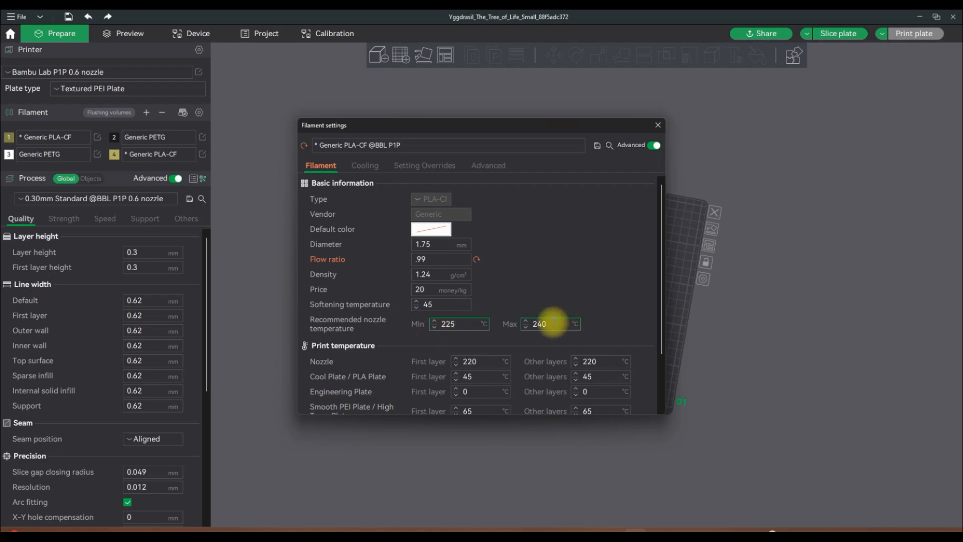
left_click_drag(552, 324, 472, 323)
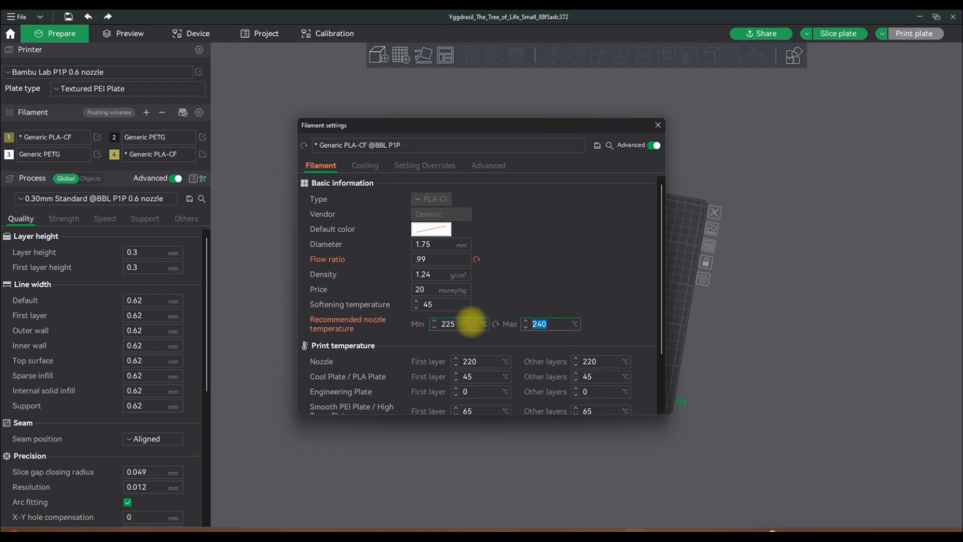
left_click(606, 253)
scroll(605, 253, "down", 3)
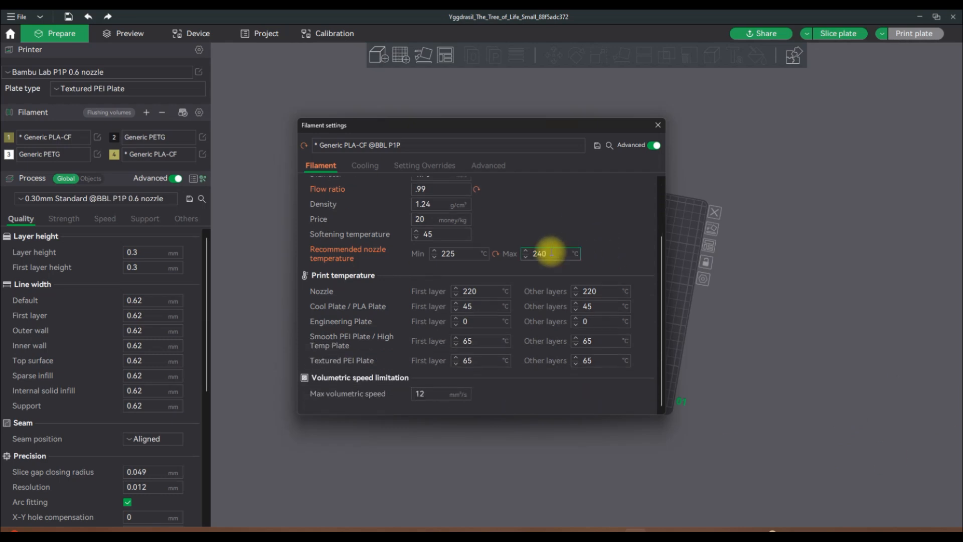
left_click(658, 125)
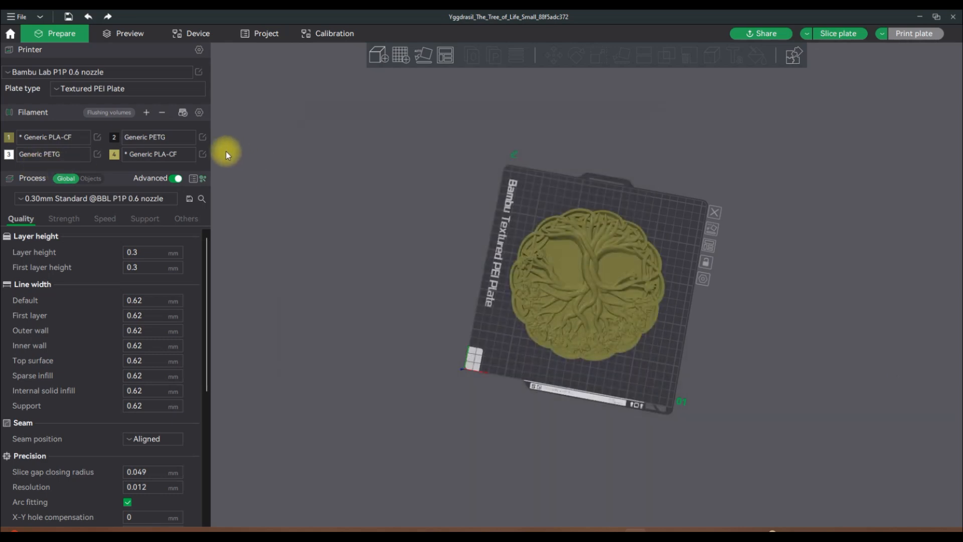
Check the flow ratio and temperatures in the settings of both Generic PLA-CF filaments.
left_click(202, 154)
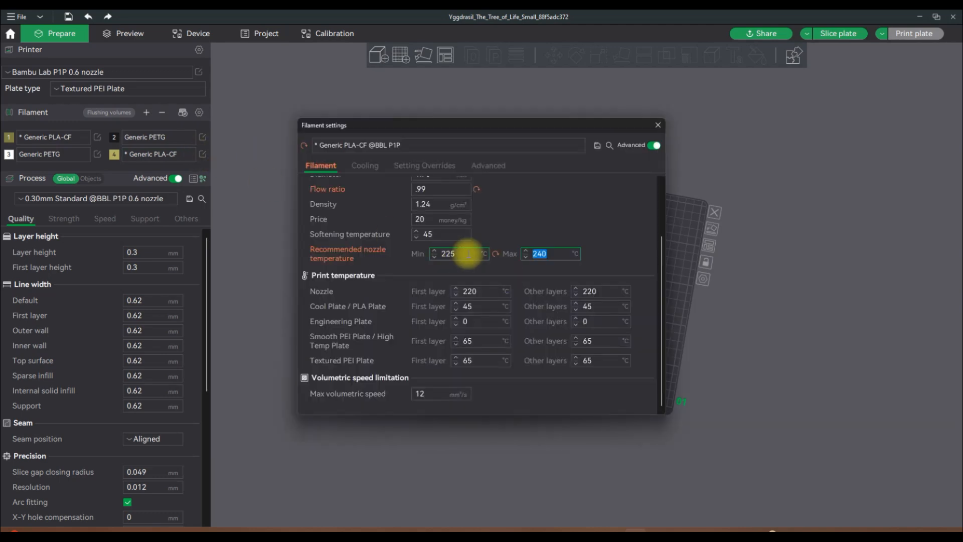
scroll(454, 221, "up", 1)
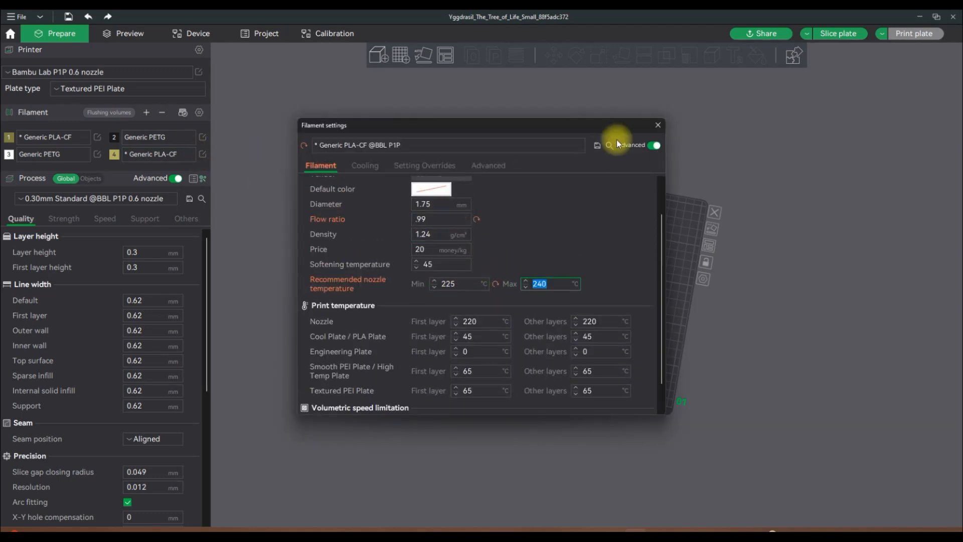
left_click(658, 125)
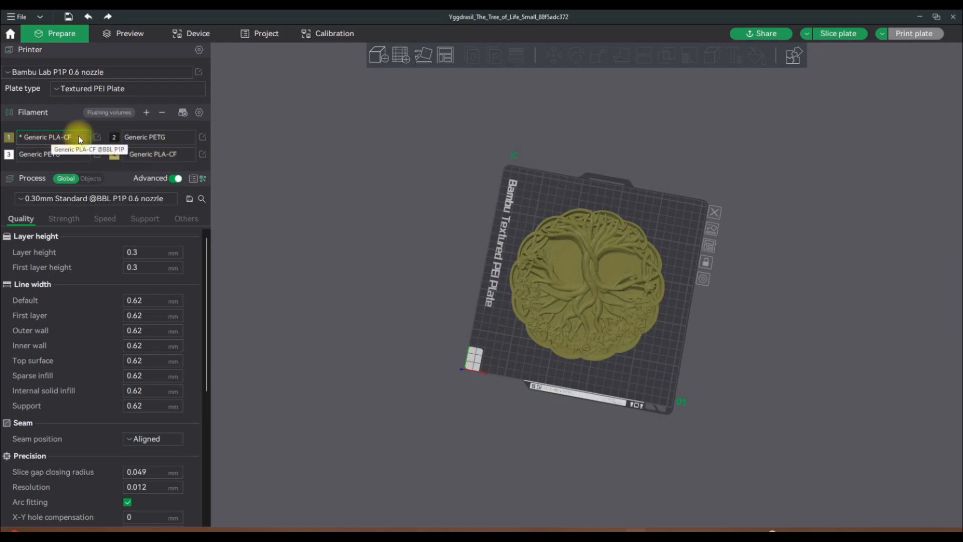
left_click(98, 137)
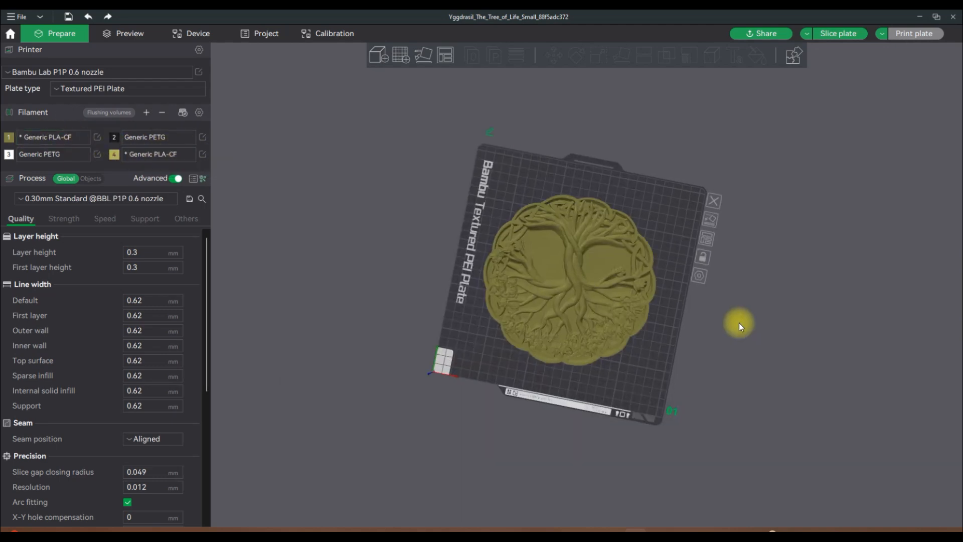
Open colour painting on the tree model and choose filament 4 with the Fill tool.
left_click_drag(738, 323, 621, 400)
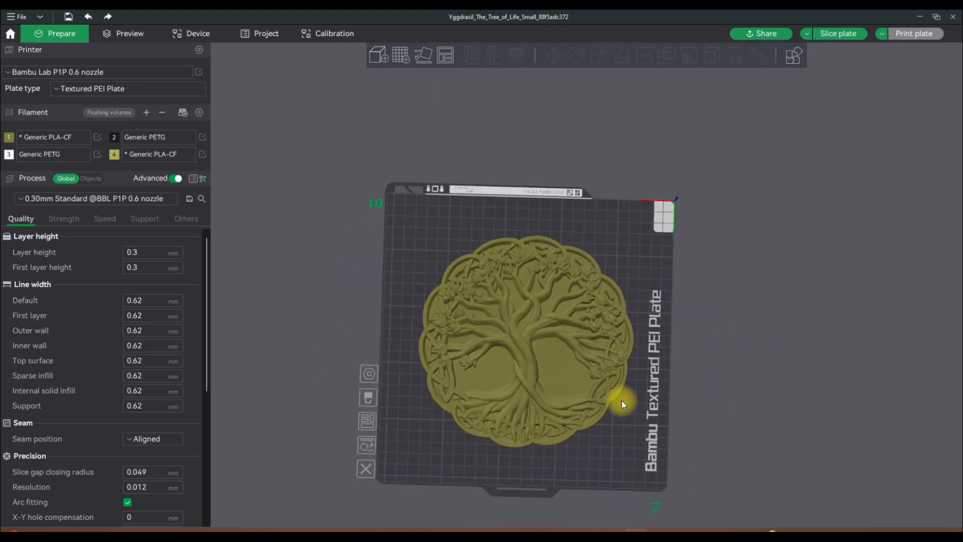
left_click(621, 400)
left_click(744, 60)
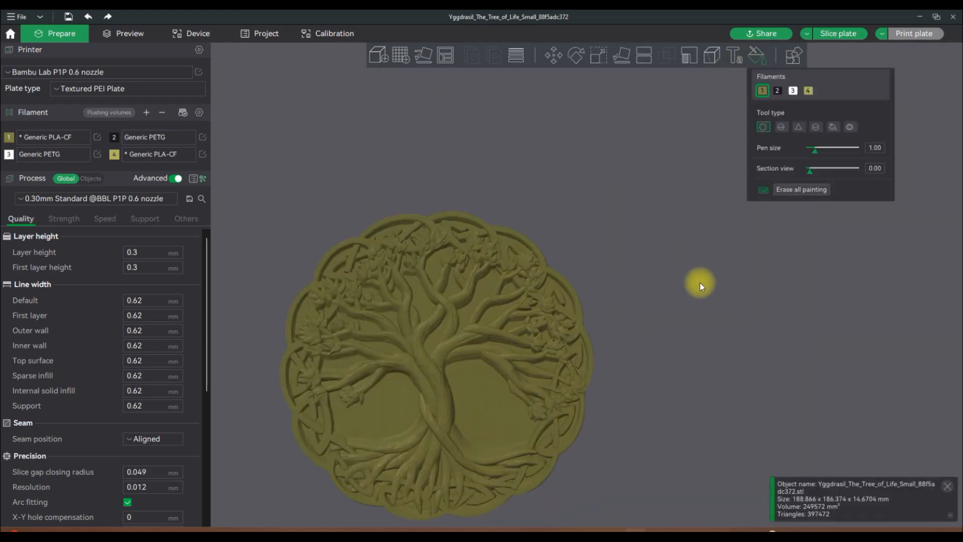
mouse_move(699, 281)
left_mouse_down()
mouse_move(727, 233)
mouse_move(709, 122)
left_mouse_up()
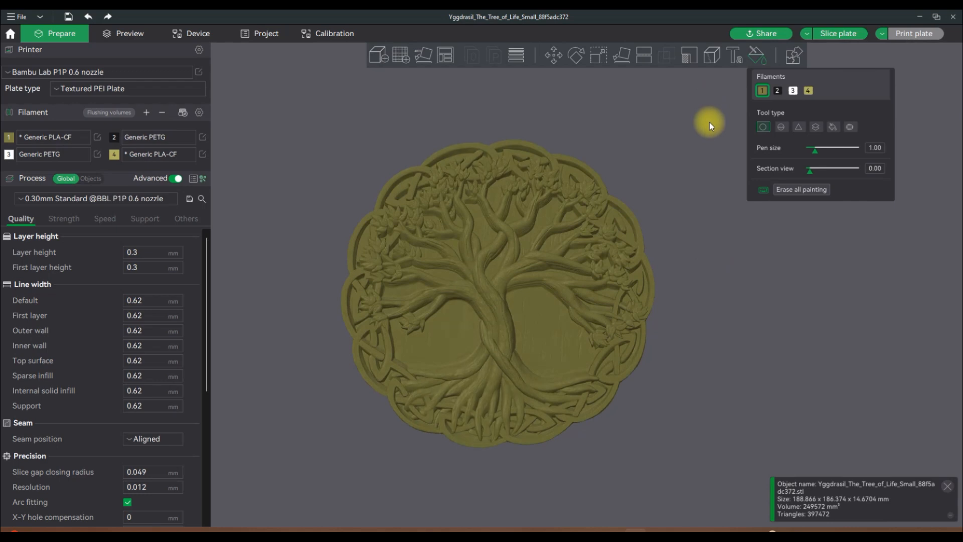
left_click(809, 91)
left_click(832, 127)
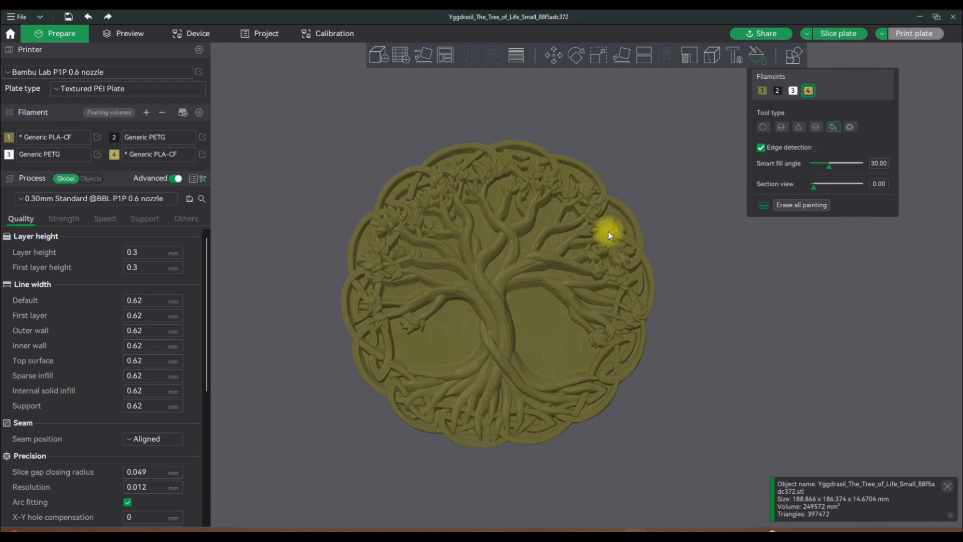
Try filling the tree's front surface with filament 4 at a smart fill angle of 17.
left_click_drag(829, 164, 823, 163)
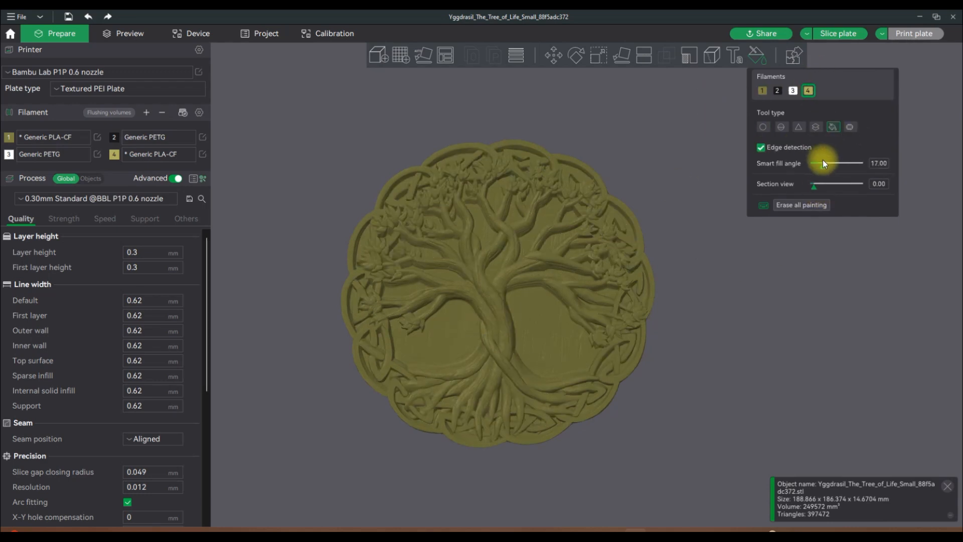
left_click(480, 299)
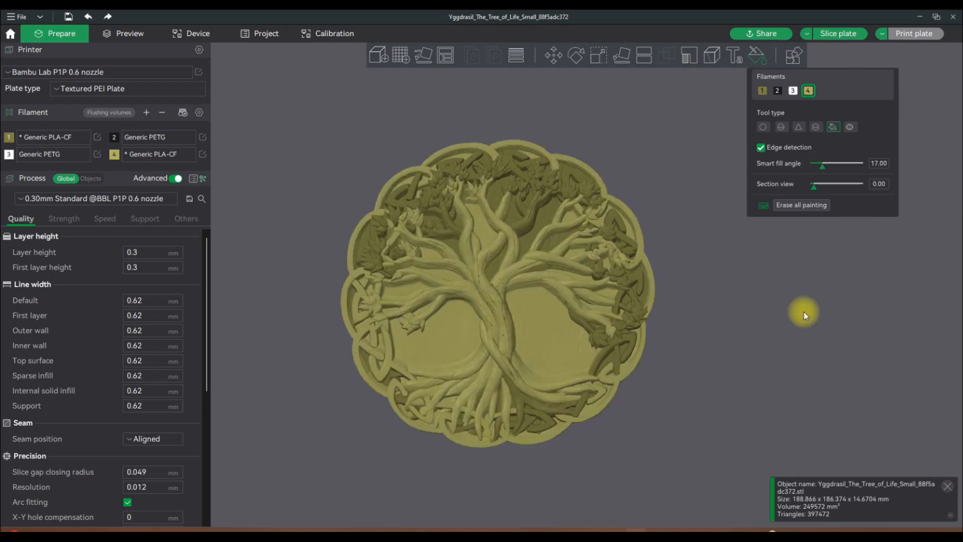
mouse_move(717, 333)
left_mouse_down()
mouse_move(704, 324)
mouse_move(730, 330)
mouse_move(709, 338)
mouse_move(714, 333)
mouse_move(662, 328)
mouse_move(653, 301)
mouse_move(487, 263)
mouse_move(713, 268)
mouse_move(760, 297)
mouse_move(778, 326)
mouse_move(737, 344)
mouse_move(769, 306)
left_mouse_up()
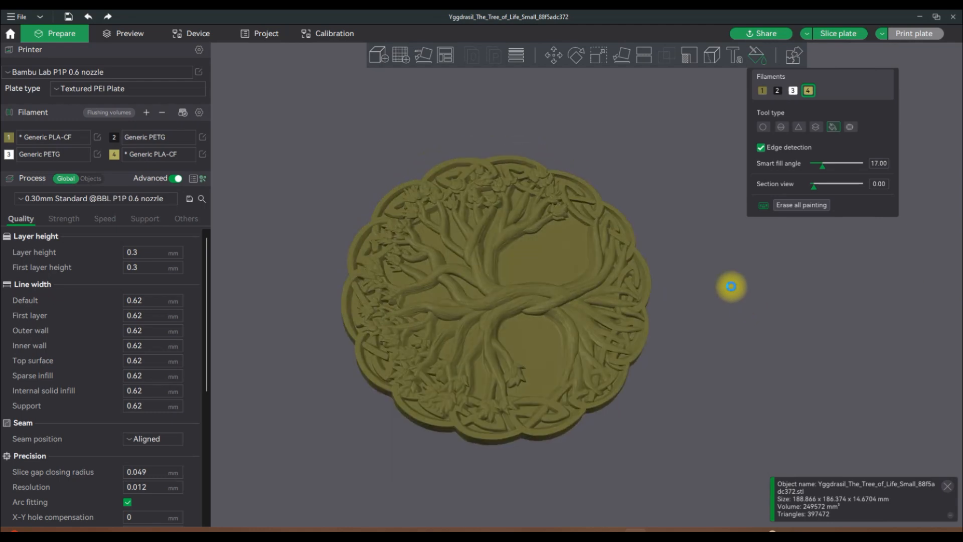
Try filling the background behind the tree at a smart fill angle of 10, and erase all painting.
left_click_drag(772, 227, 688, 266)
scroll(749, 214, "down", 9, "ctrl")
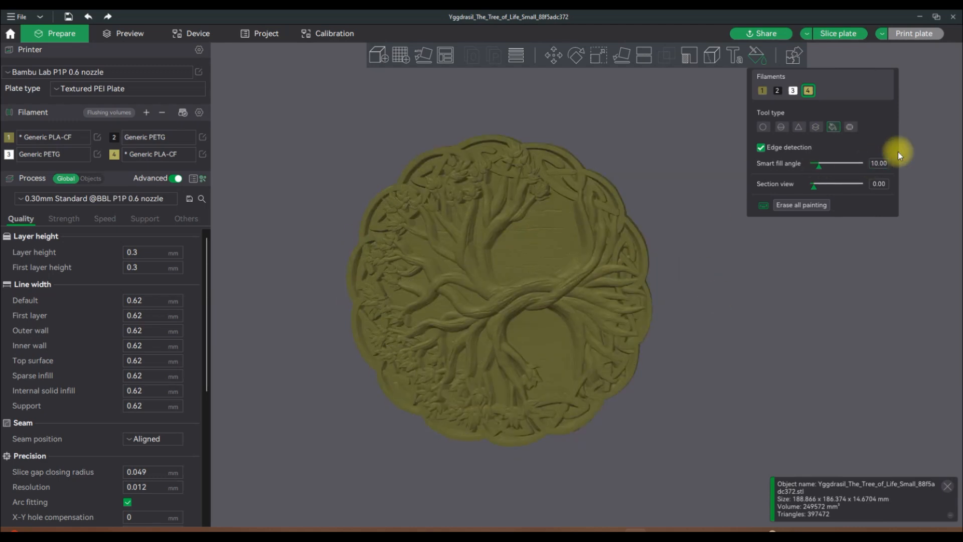
left_click(558, 240)
left_click_drag(679, 157, 700, 172)
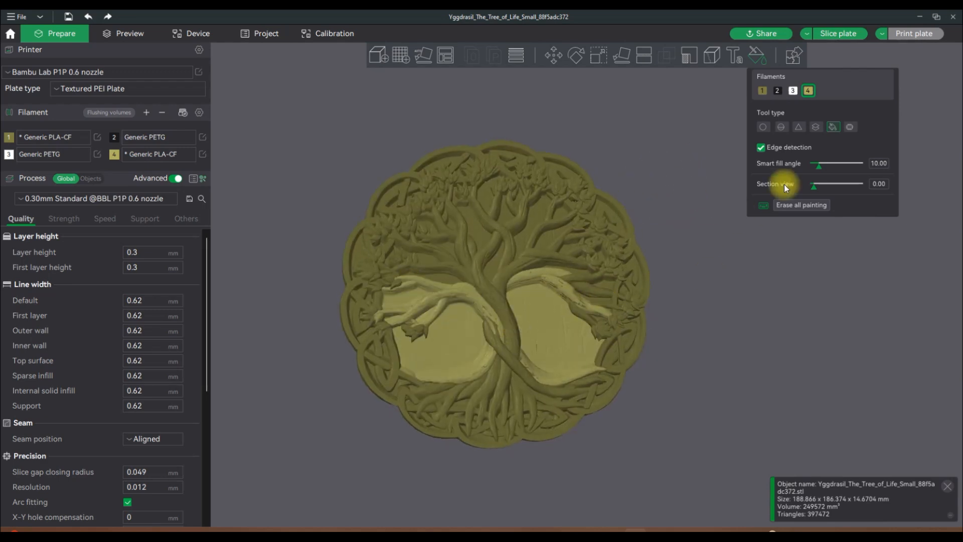
left_click(800, 205)
Fill the flat back face of the model with filament 4 and switch to the Sphere brush.
left_click_drag(729, 294, 620, 277)
left_click_drag(596, 402, 586, 307)
scroll(586, 307, "up", 2)
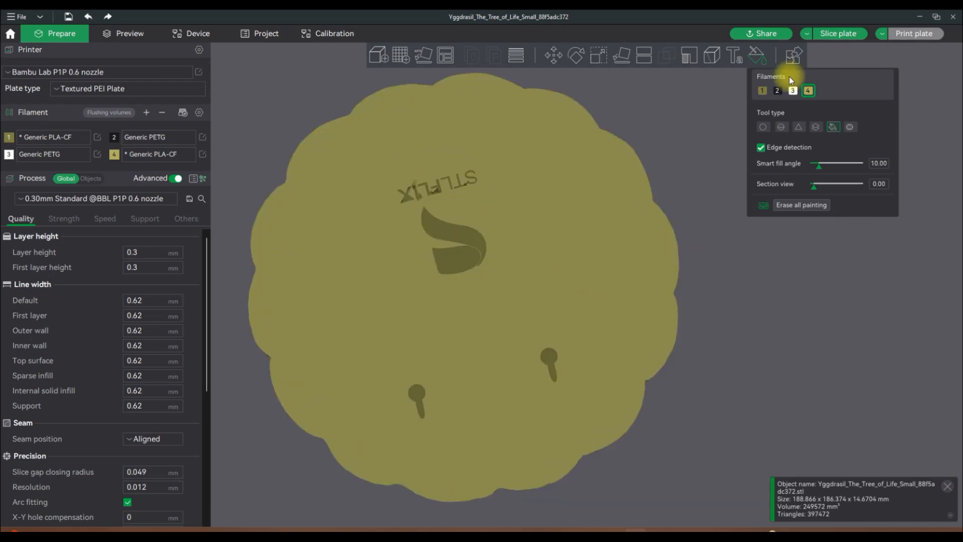
left_click(781, 127)
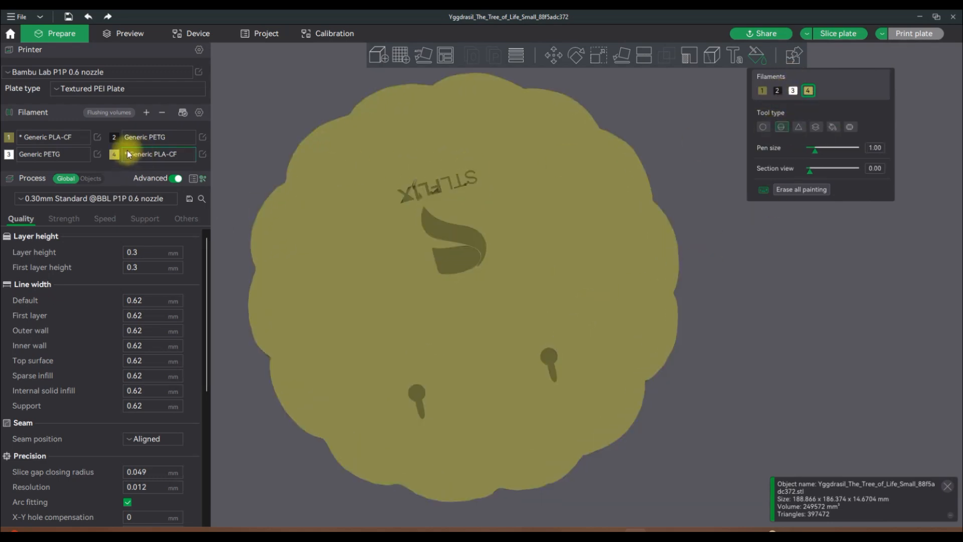
Change filament 4's colour to a lighter tan with RGB 196, 196, 138.
left_click(114, 153)
left_click_drag(233, 67, 226, 61)
left_click(25, 166)
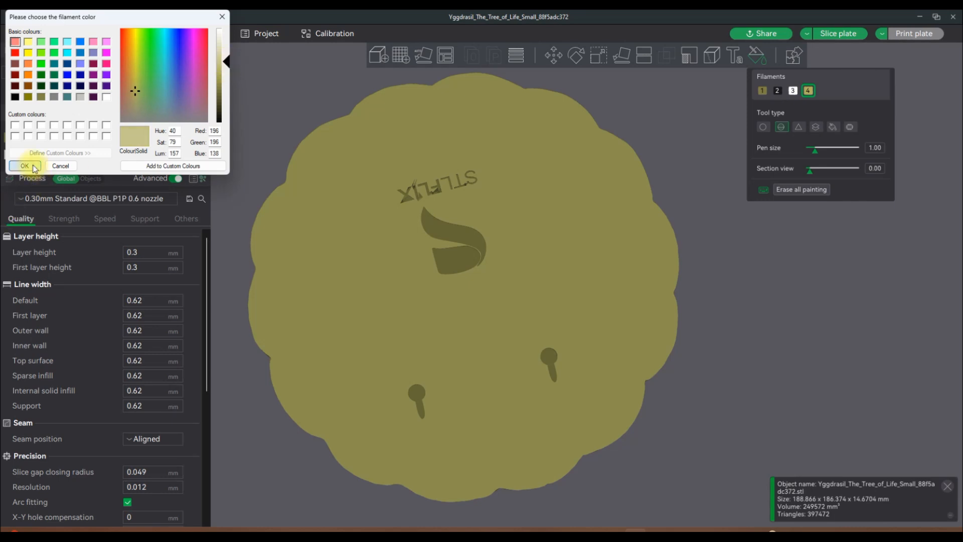
Paint the recessed STLFLIX text, logo and keyhole slots on the back with filament 4, using a pen size of 8.00.
left_click_drag(688, 219, 709, 205)
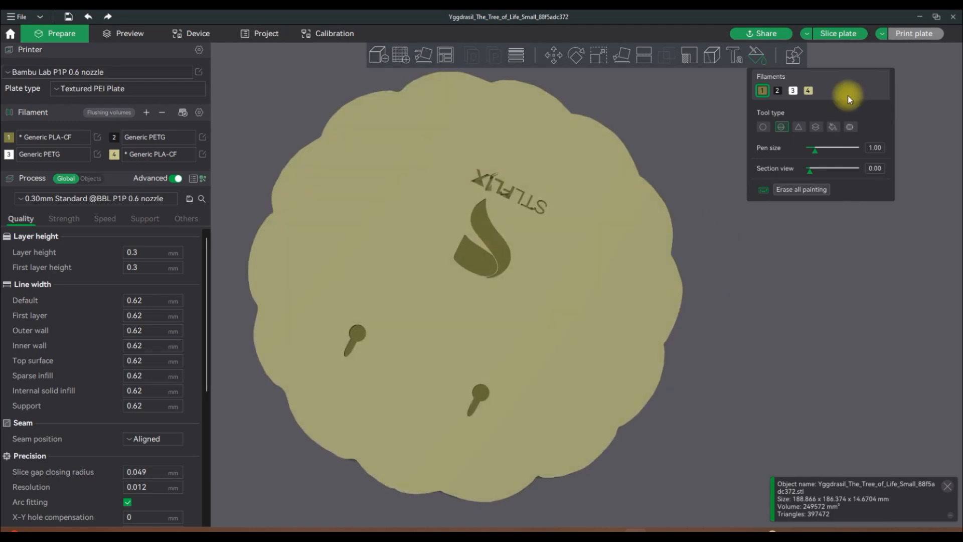
mouse_move(436, 223)
left_mouse_down()
mouse_move(475, 179)
mouse_move(474, 272)
mouse_move(422, 377)
left_mouse_up()
key("ctrl+z")
left_click(809, 90)
mouse_move(511, 120)
left_mouse_down()
mouse_move(438, 240)
mouse_move(501, 228)
left_mouse_up()
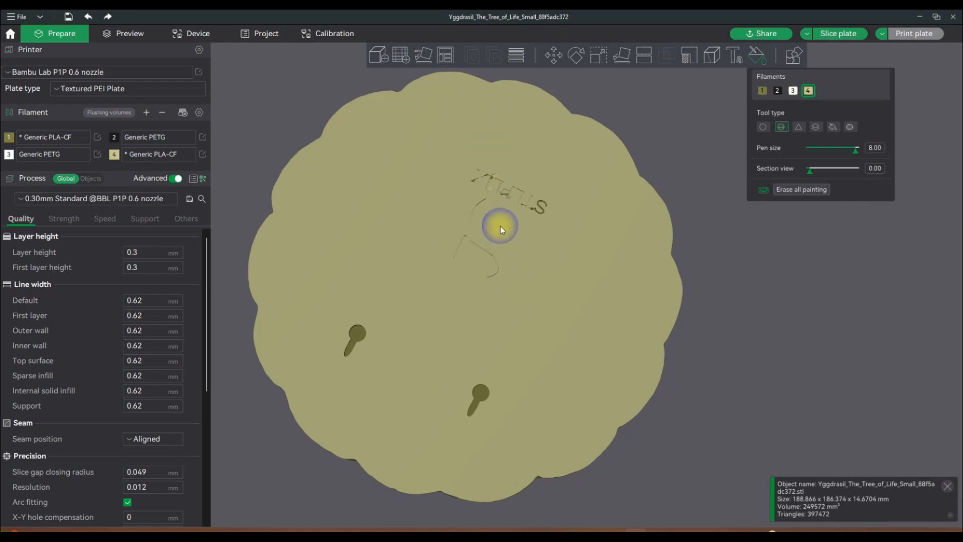
mouse_move(480, 183)
left_mouse_down()
mouse_move(548, 196)
mouse_move(406, 350)
mouse_move(453, 382)
left_mouse_up()
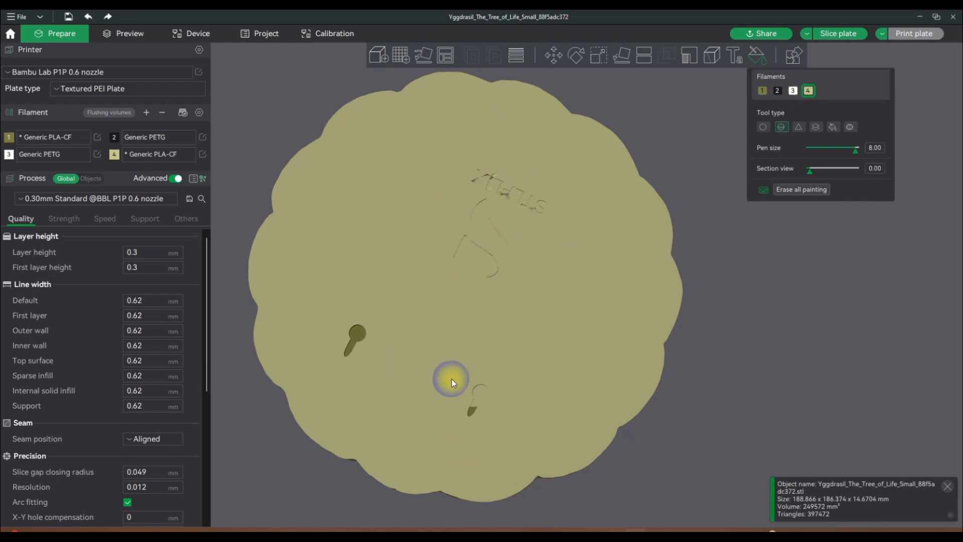
mouse_move(376, 406)
left_mouse_down()
mouse_move(367, 341)
mouse_move(443, 313)
left_mouse_up()
mouse_move(846, 327)
left_mouse_down()
mouse_move(823, 320)
mouse_move(804, 291)
mouse_move(787, 339)
mouse_move(588, 315)
left_mouse_up()
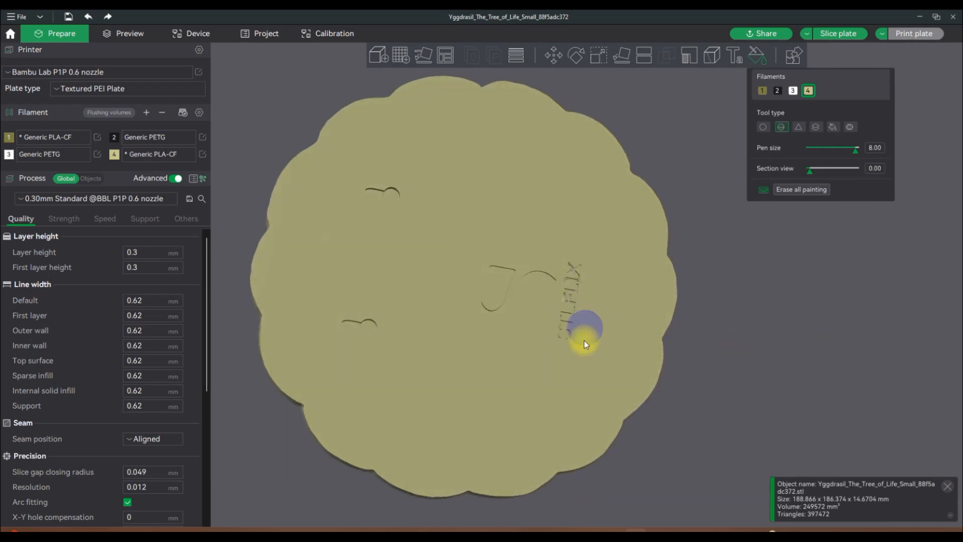
Fill the scalloped outer rim on the front with filament 4 at a smart fill angle of 10, and finish colour painting.
mouse_move(657, 293)
left_mouse_down()
mouse_move(694, 264)
mouse_move(694, 248)
mouse_move(707, 262)
mouse_move(703, 250)
left_mouse_up()
left_click_drag(416, 317, 555, 359)
mouse_move(463, 453)
left_mouse_down()
mouse_move(533, 460)
mouse_move(534, 489)
left_mouse_up()
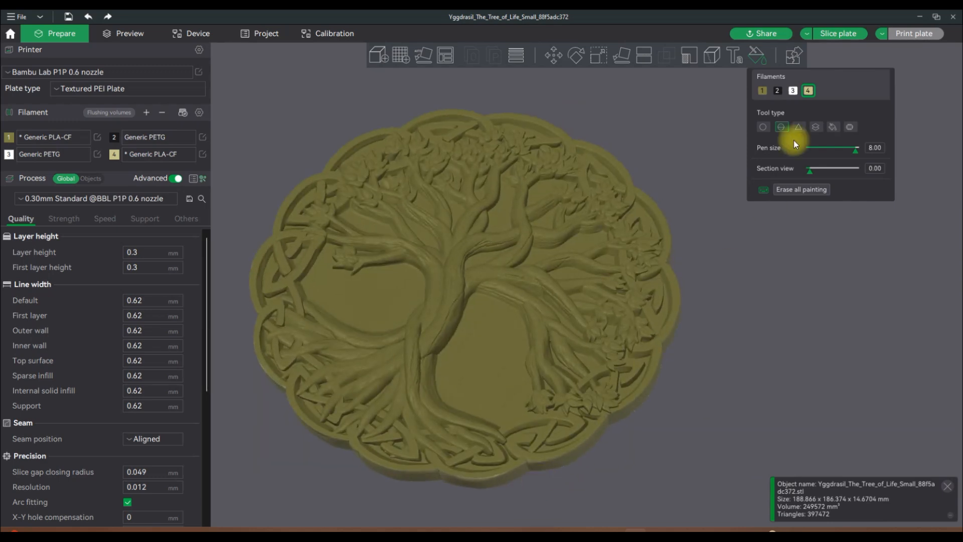
left_click(828, 127)
left_click(679, 303)
mouse_move(679, 303)
left_mouse_down()
mouse_move(711, 360)
mouse_move(695, 370)
left_mouse_up()
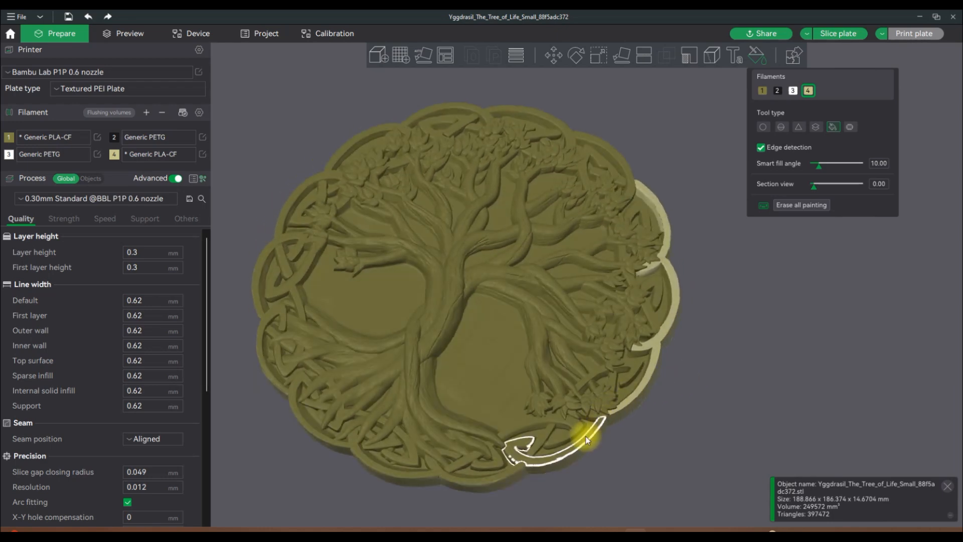
left_click(474, 482)
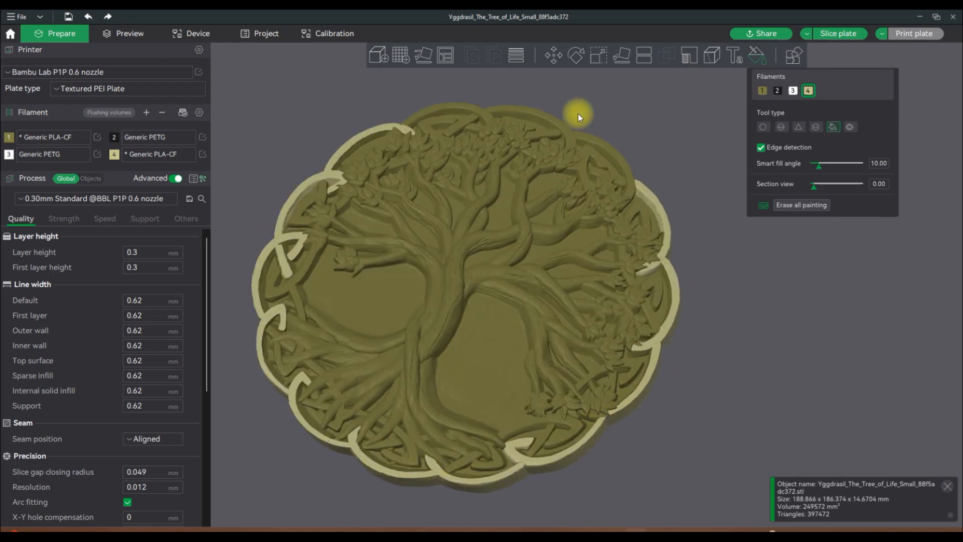
left_click_drag(674, 96, 667, 147)
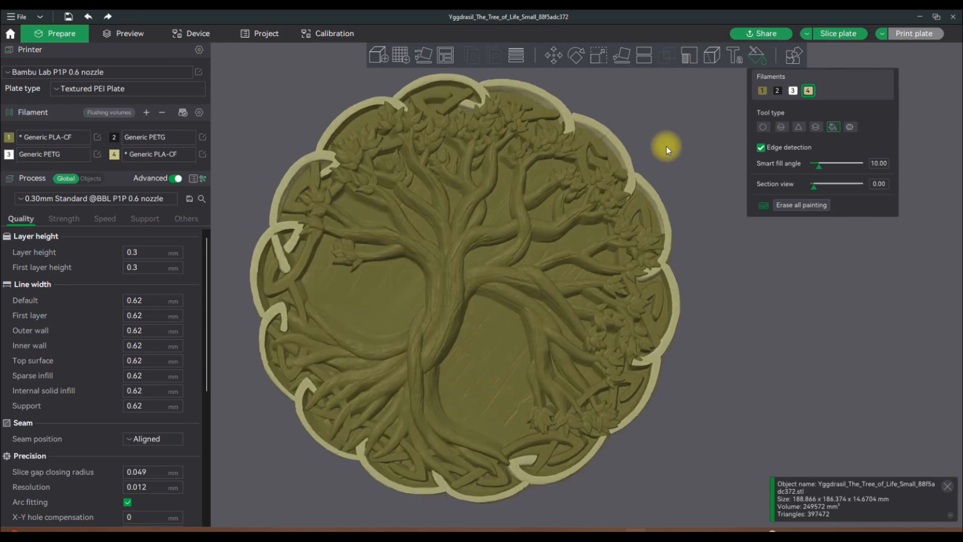
mouse_move(693, 206)
left_mouse_down()
mouse_move(685, 174)
mouse_move(673, 188)
mouse_move(700, 209)
mouse_move(686, 233)
mouse_move(668, 222)
left_mouse_up()
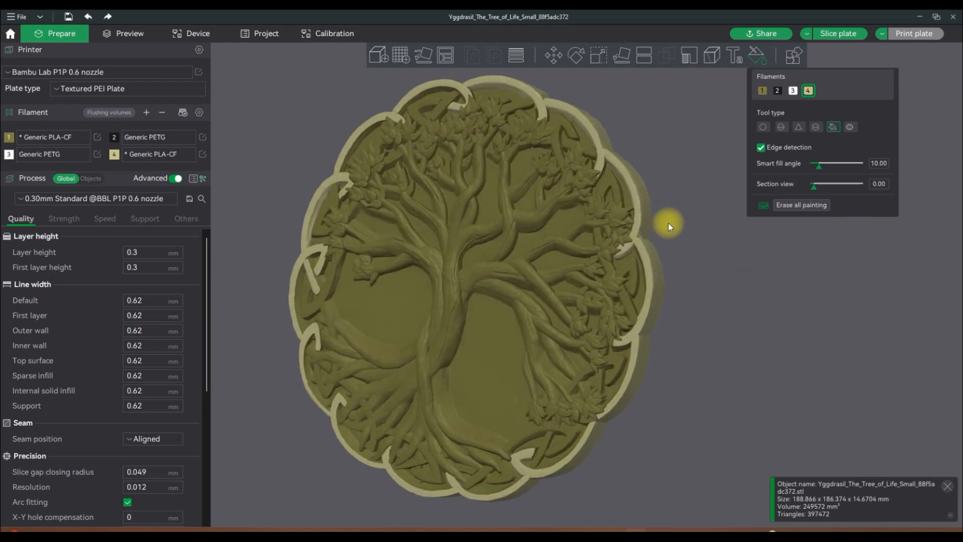
left_click(757, 55)
Move the prime tower into the free corner of the plate, clear of the tree model.
left_click_drag(715, 248, 733, 403)
left_click_drag(382, 180, 373, 101)
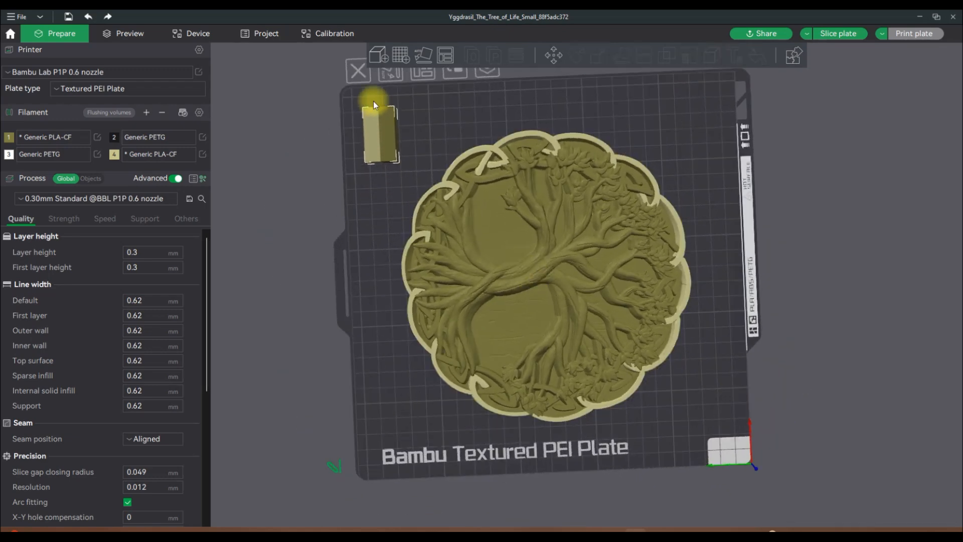
mouse_move(798, 174)
left_mouse_down()
mouse_move(784, 174)
mouse_move(790, 158)
left_mouse_up()
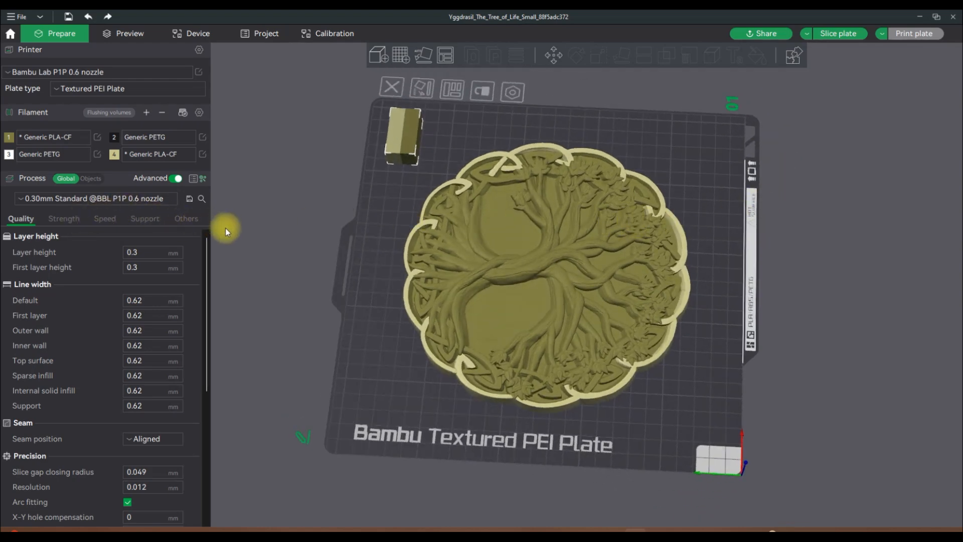
Disable the prime tower in the process settings.
left_click(174, 220)
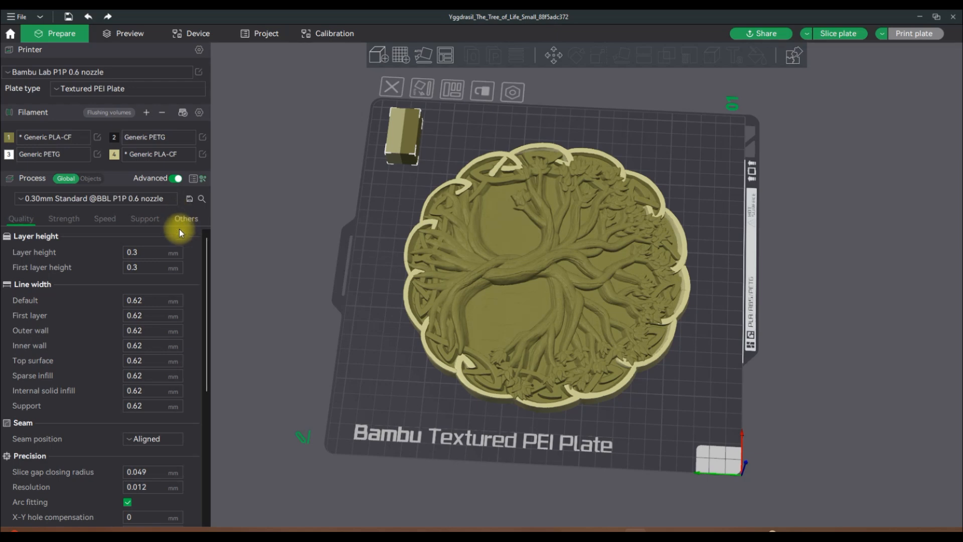
left_click(149, 219)
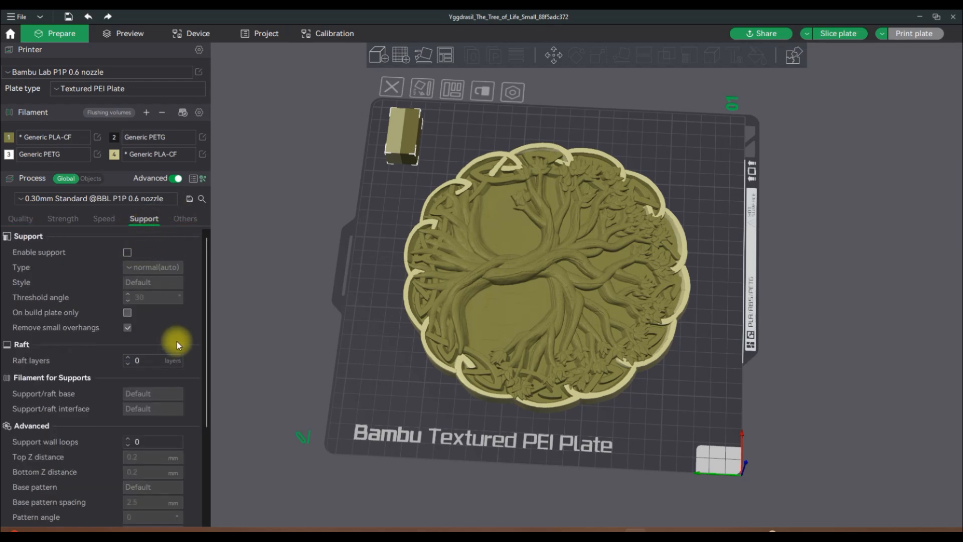
scroll(159, 308, "down", 3)
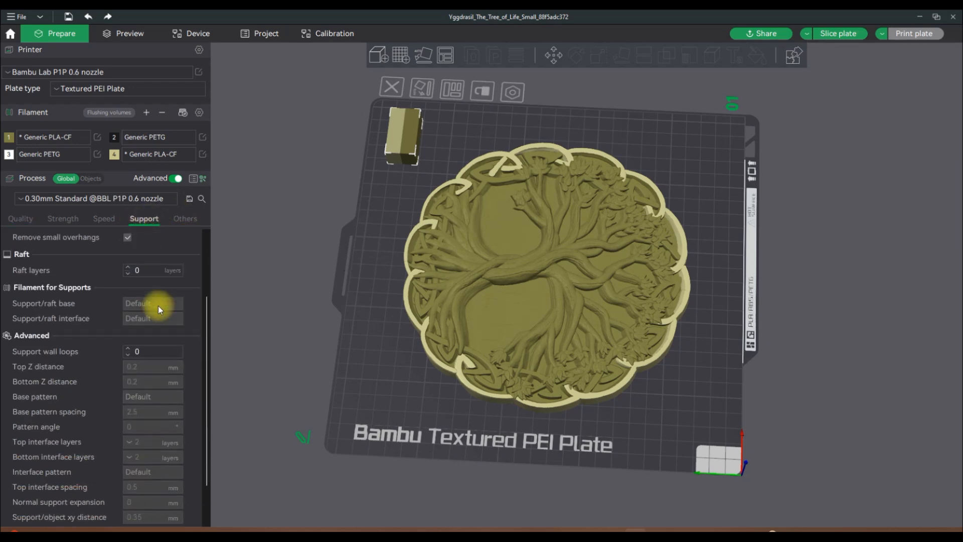
left_click(185, 217)
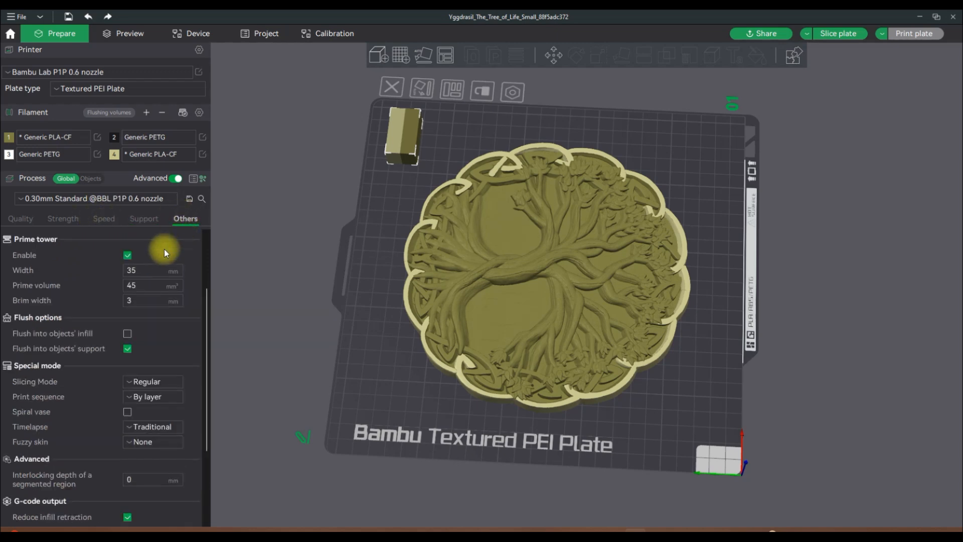
left_click(129, 255)
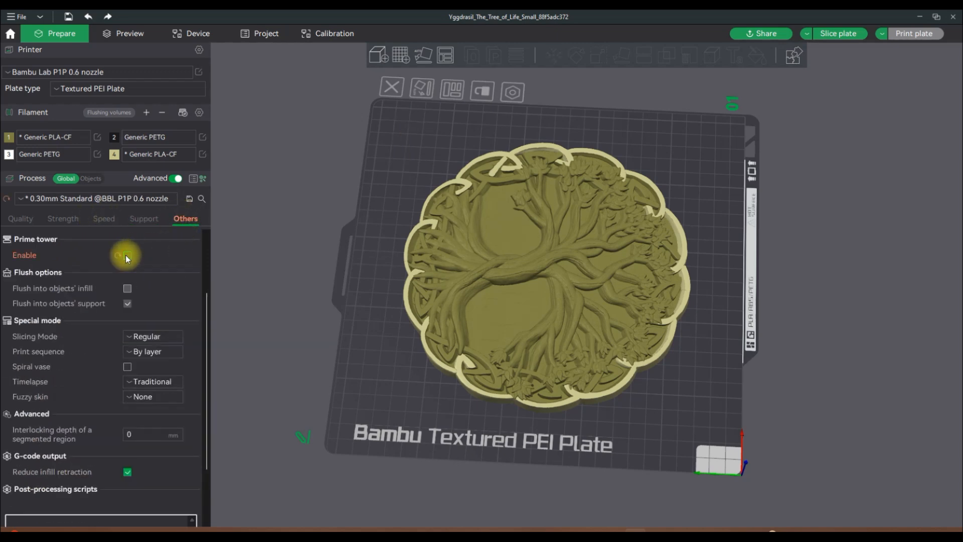
Set the flushing volumes multiplier to .25 and accept it.
left_click(183, 113)
left_click(316, 299)
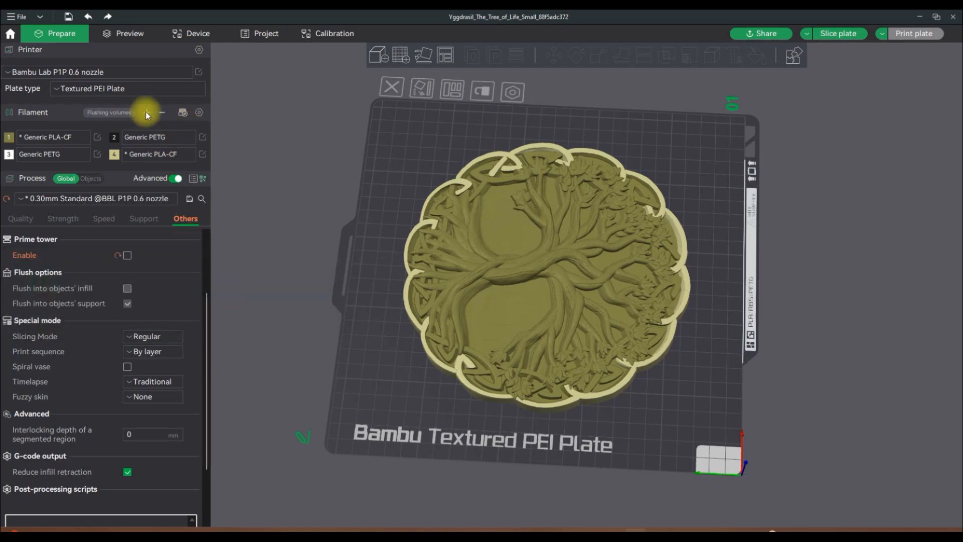
left_click(108, 113)
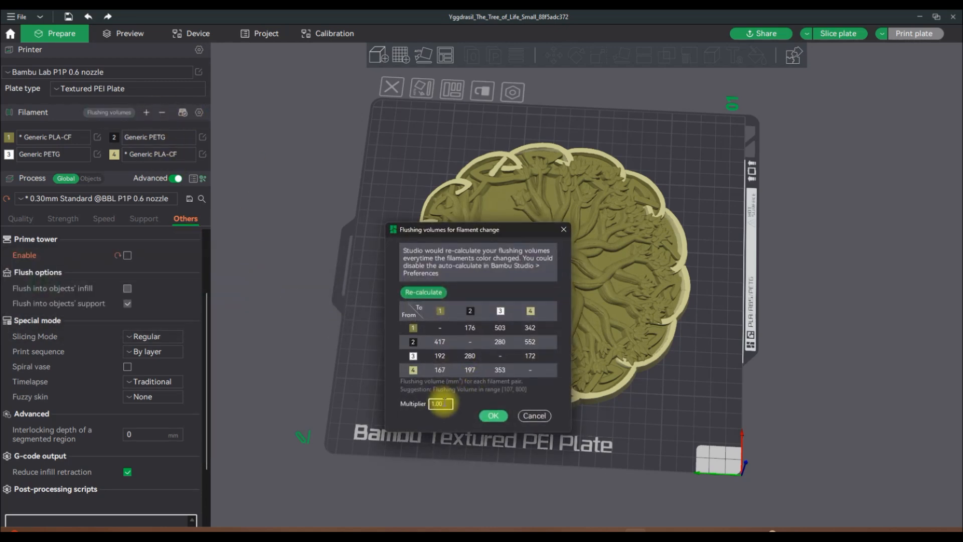
type(".25")
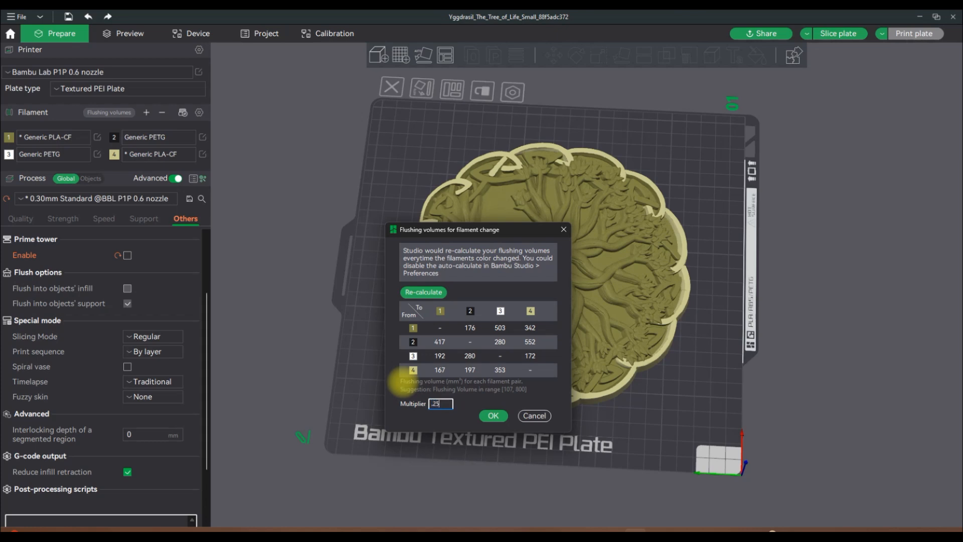
left_click(493, 415)
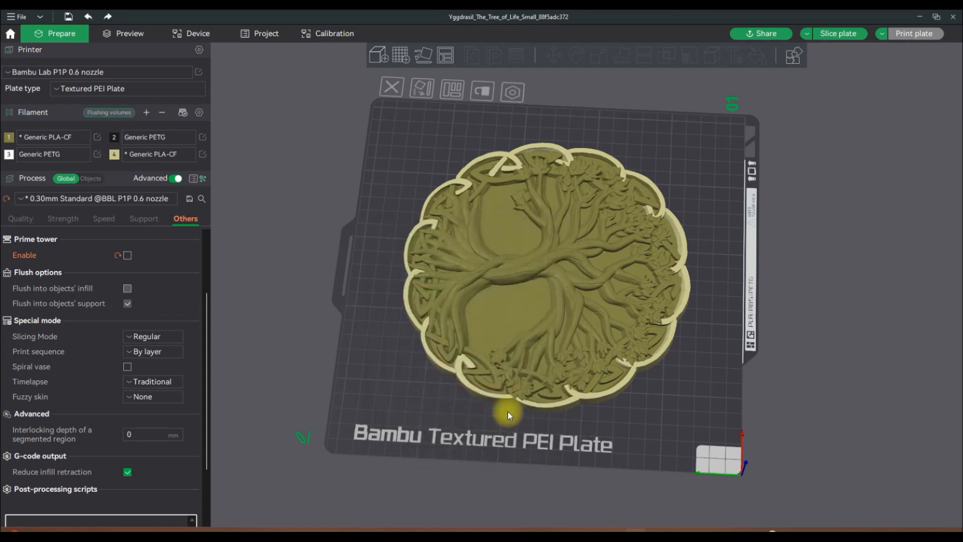
Set the sparse infill density to 10%.
left_click_drag(744, 336, 359, 344)
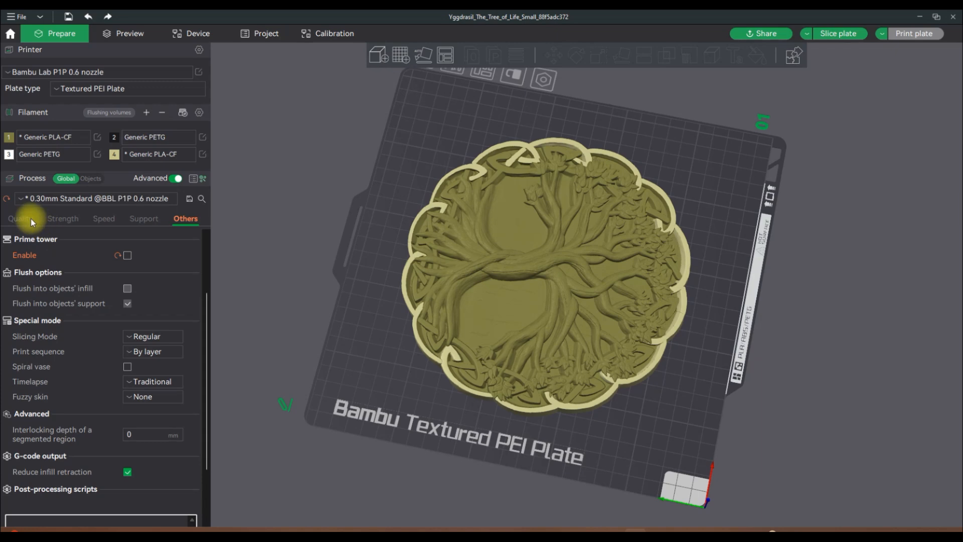
left_click(59, 216)
scroll(152, 273, "up", 5)
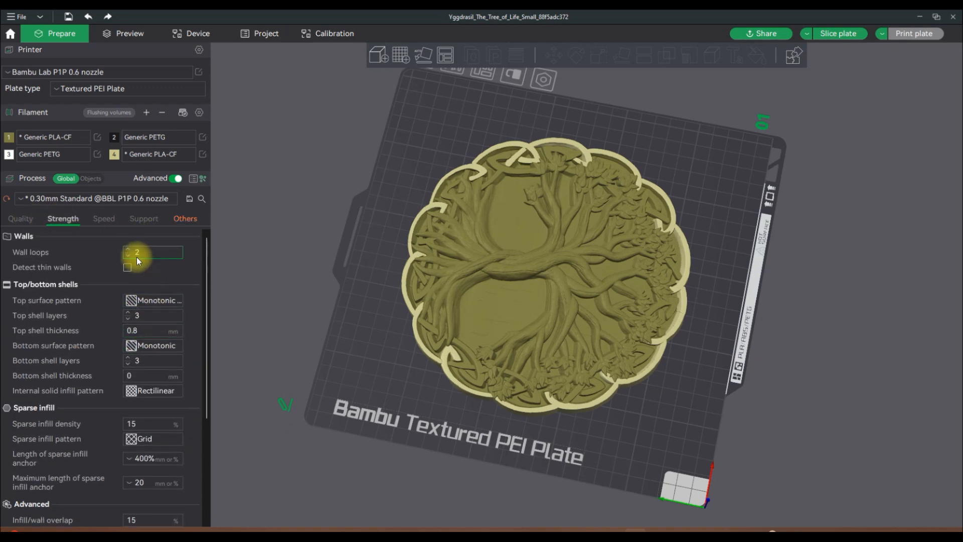
scroll(161, 346, "down", 3)
left_click(166, 362)
type("10")
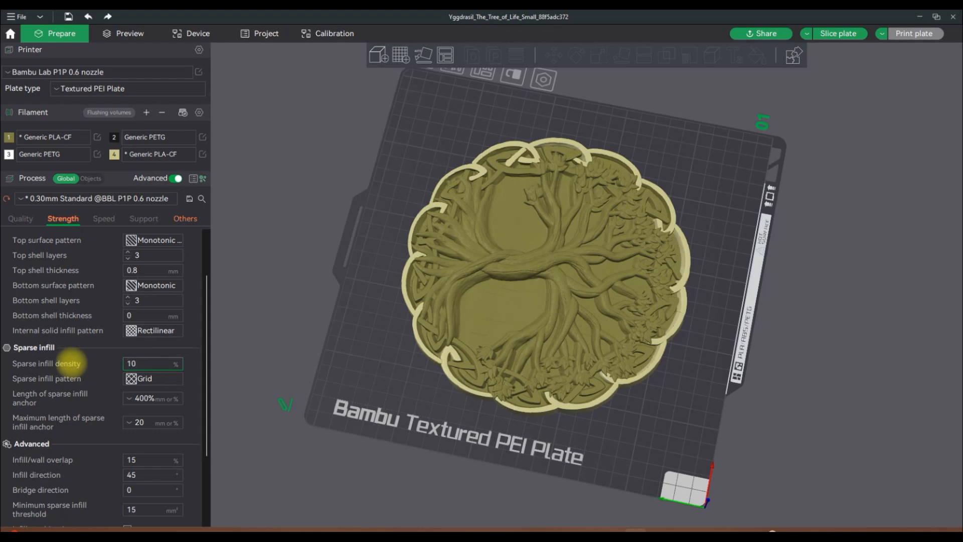
Set the sparse infill pattern to Triangles and slice the plate.
left_click(152, 379)
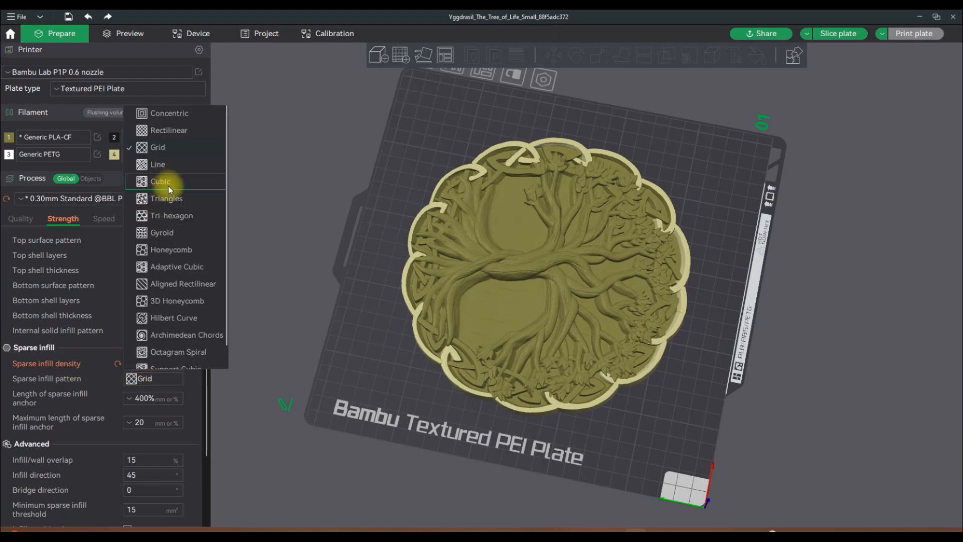
left_click(172, 201)
left_click_drag(756, 170, 763, 189)
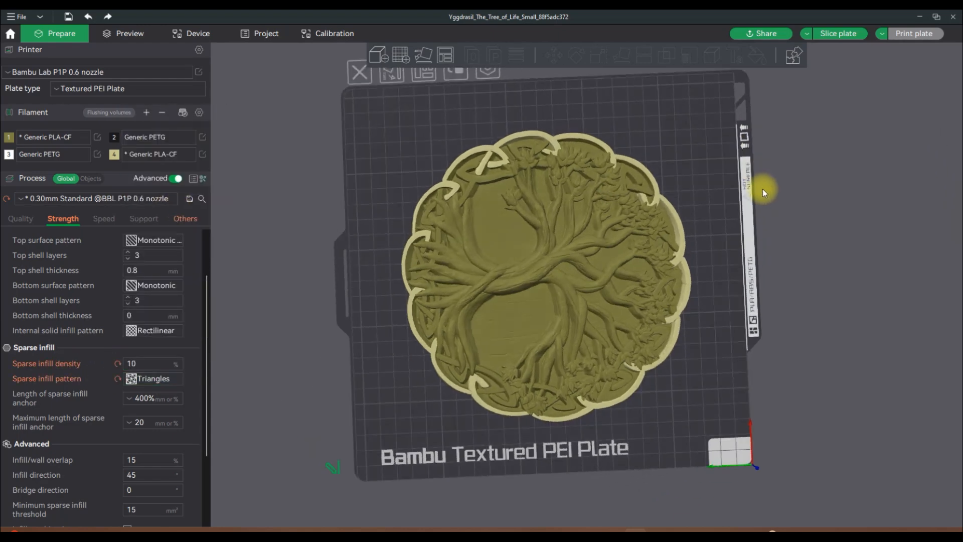
left_click(841, 32)
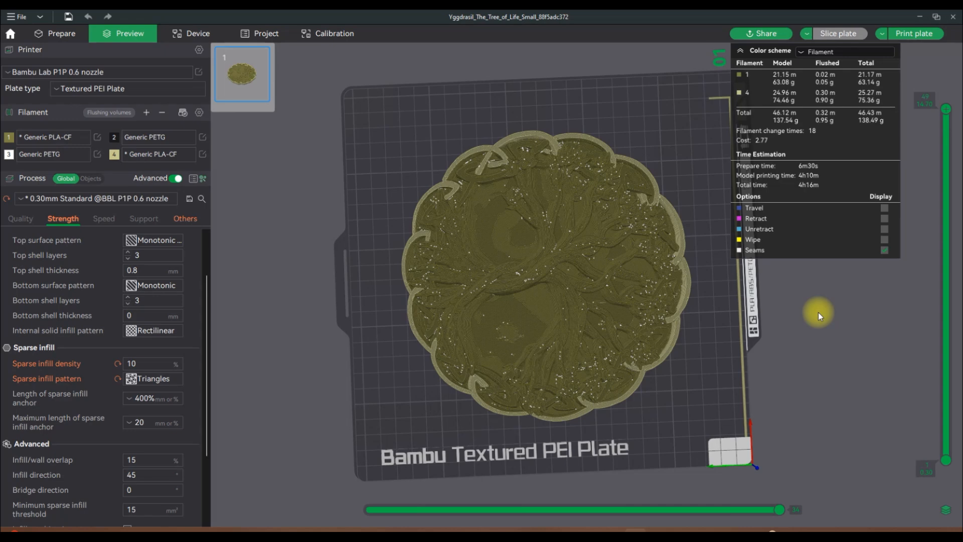
left_click(191, 34)
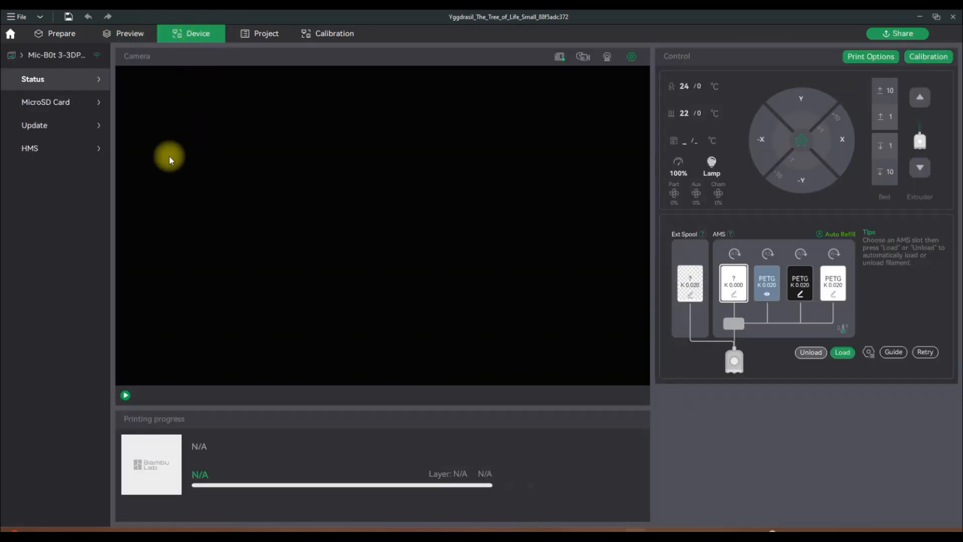
left_click(44, 54)
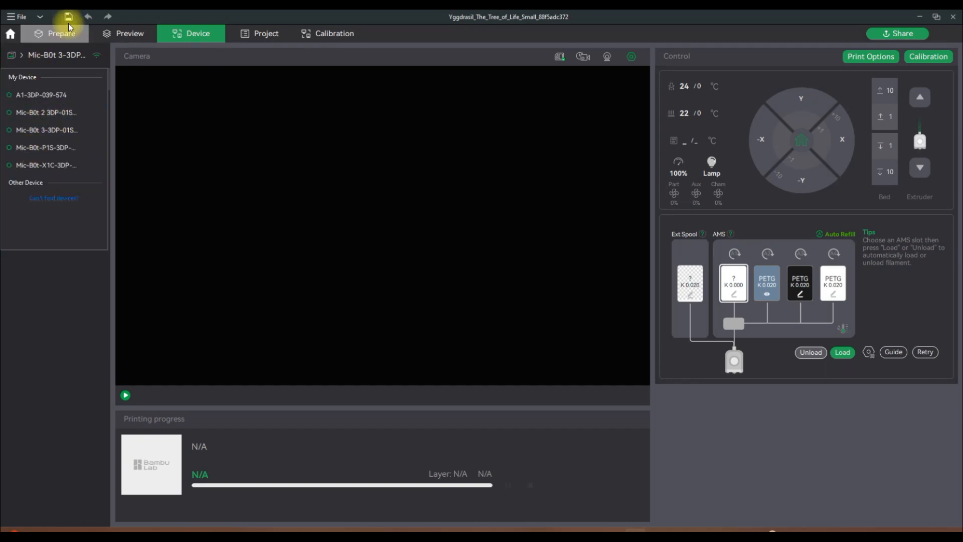
left_click(44, 34)
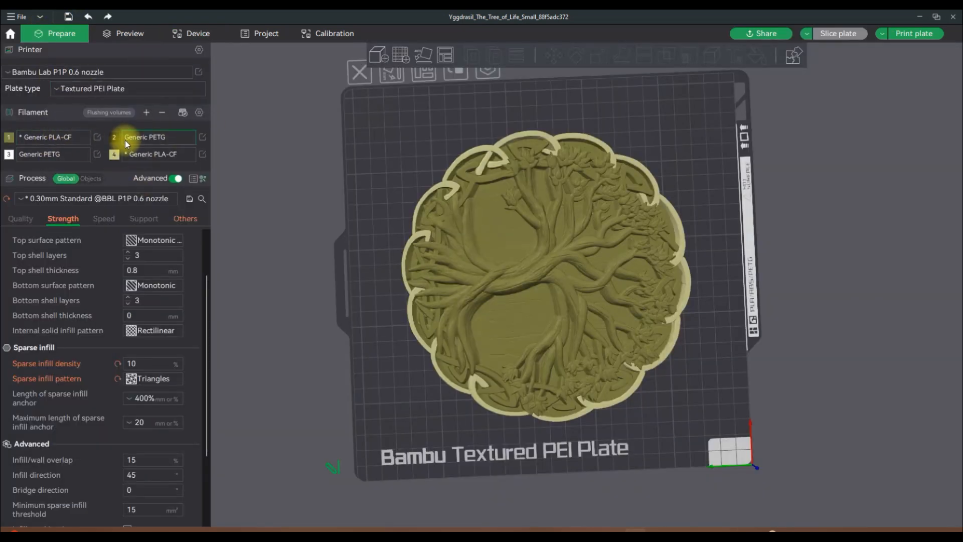
Try to map the print job's two PLA-CF filaments to AMS slots, assigning the first to A1.
left_click(898, 37)
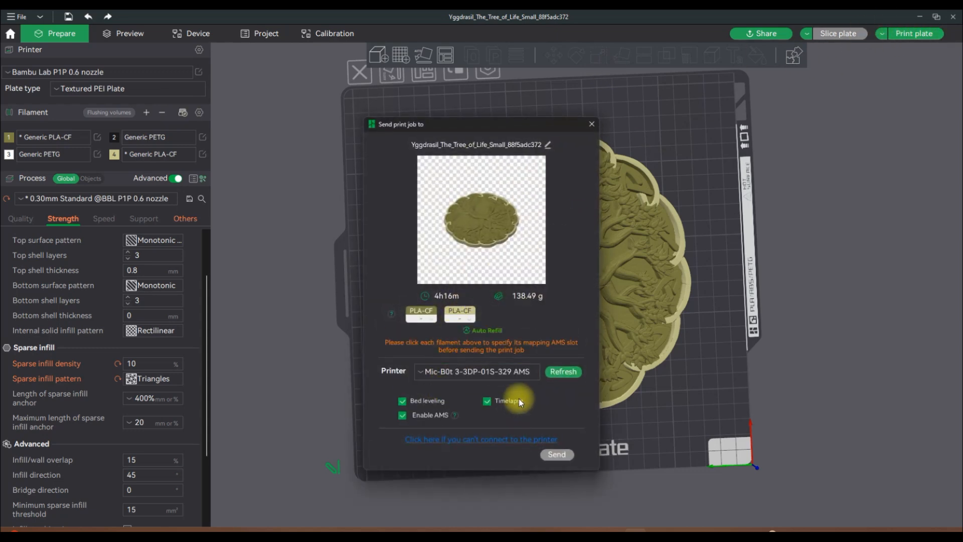
left_click(419, 314)
left_click(429, 362)
left_click(464, 315)
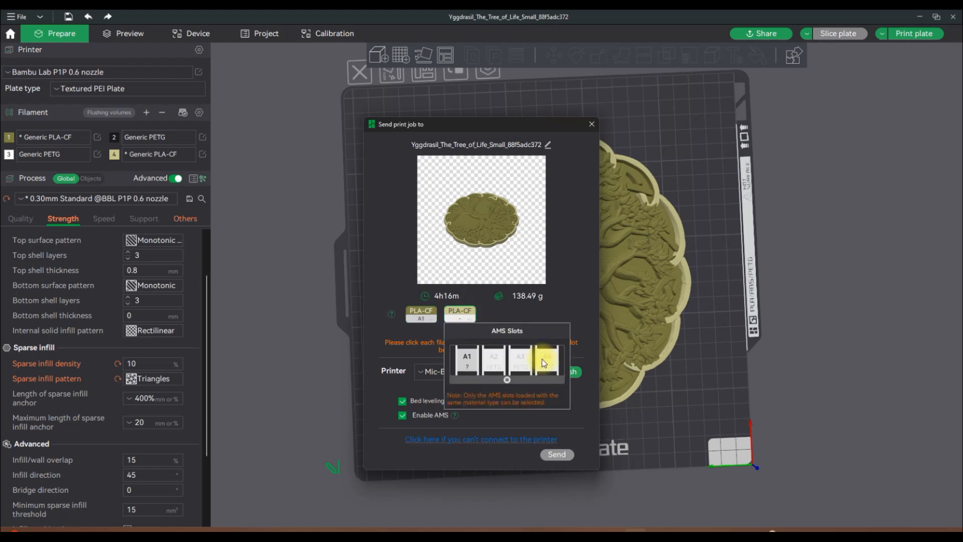
left_click(592, 124)
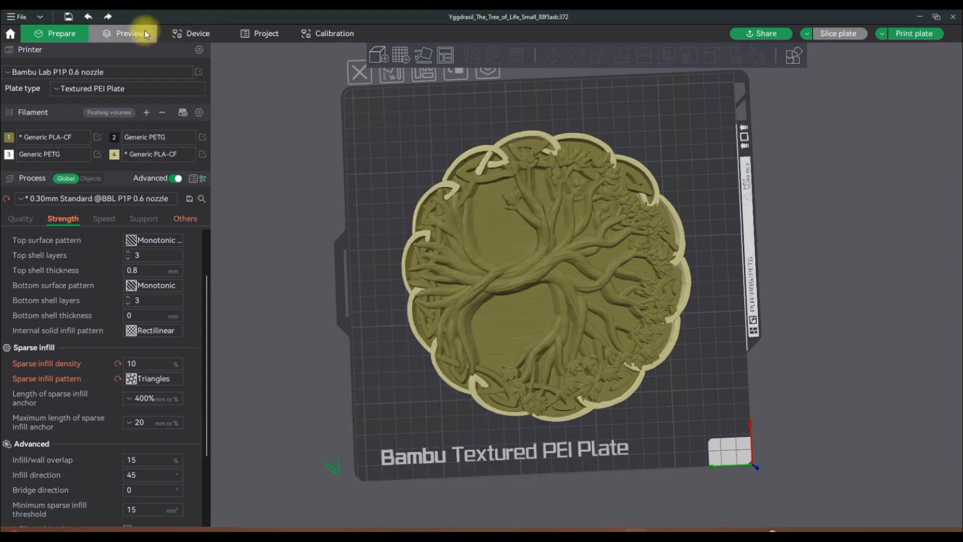
Configure the printer's AMS slot A4 as Generic PLA-CF filament with the light yellow colour.
left_click(140, 33)
left_click(194, 34)
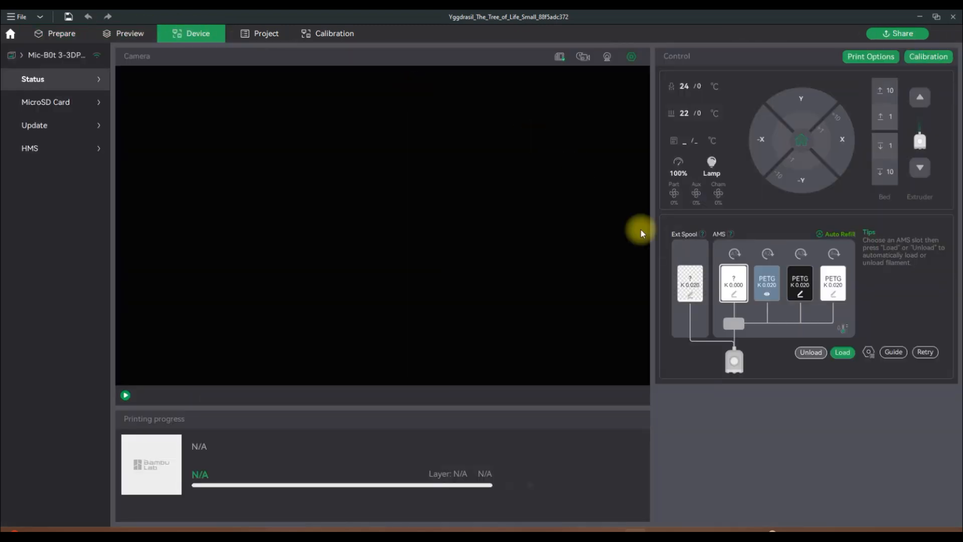
left_click(834, 298)
left_click(833, 296)
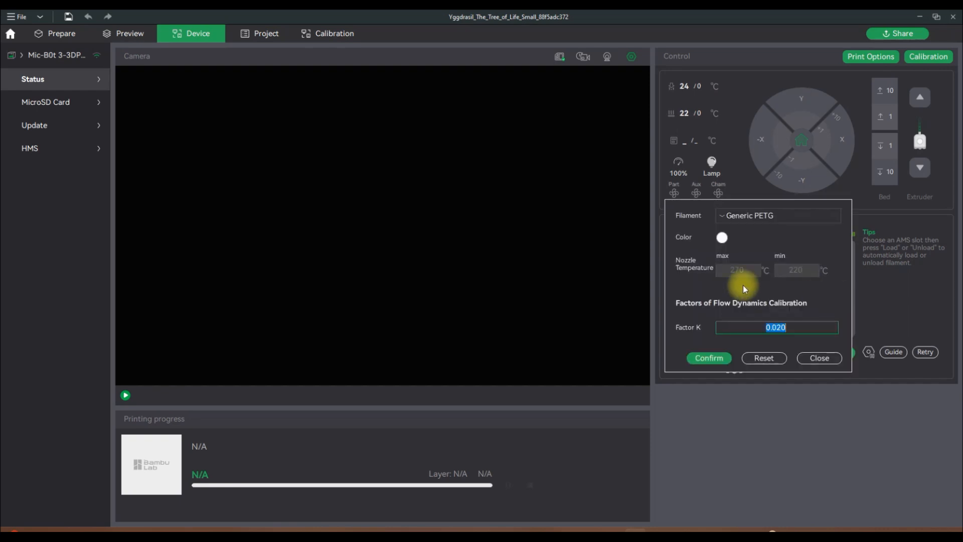
left_click(756, 213)
scroll(797, 316, "down", 10)
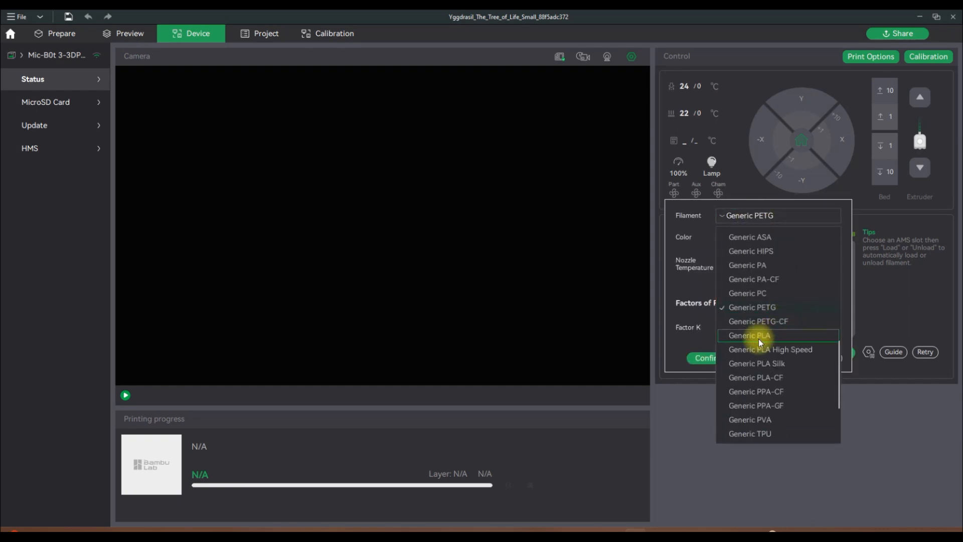
left_click(758, 380)
left_click(723, 238)
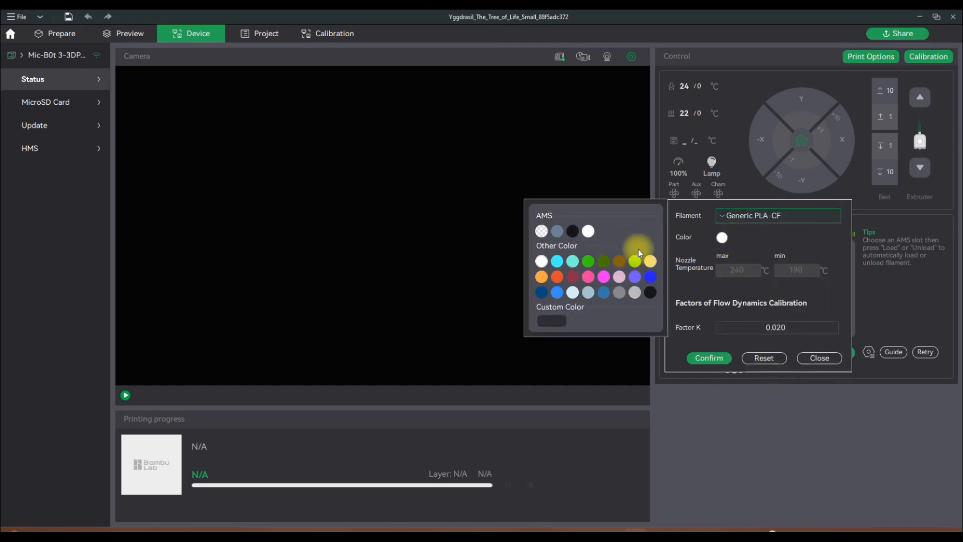
left_click(652, 261)
left_click(694, 357)
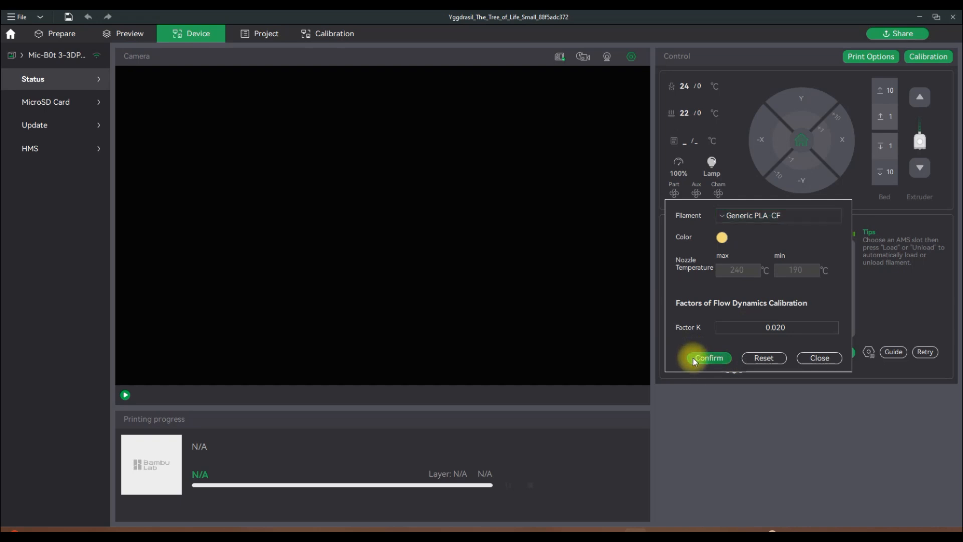
left_click(628, 288)
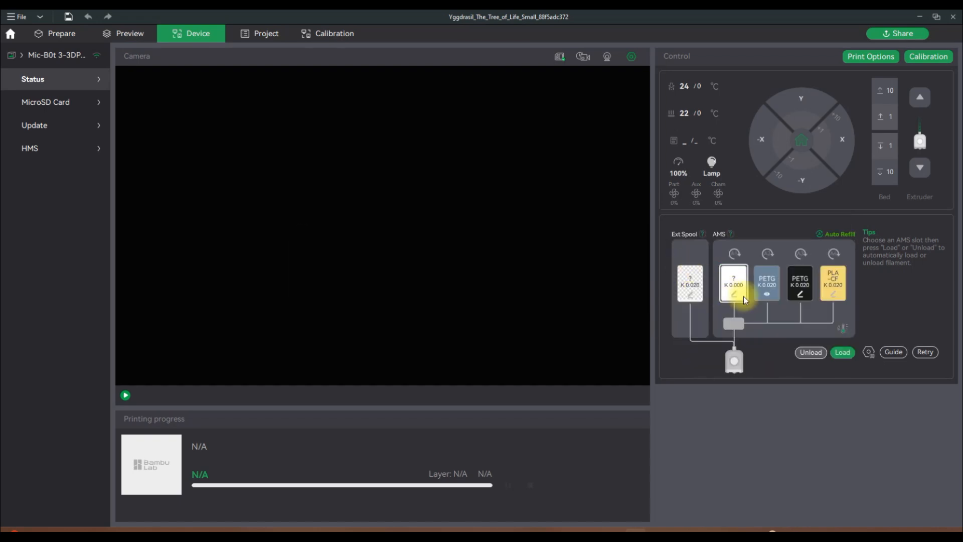
Configure the printer's AMS slot A1 as Generic PLA-CF filament with the brown colour.
left_click(738, 294)
left_click(737, 215)
scroll(784, 318, "down", 5)
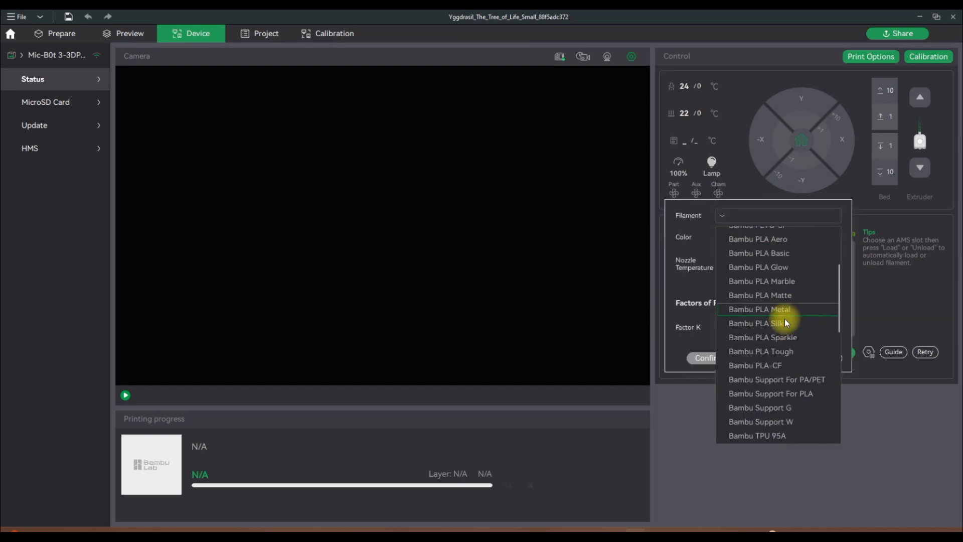
scroll(780, 328, "down", 2)
scroll(772, 346, "down", 4)
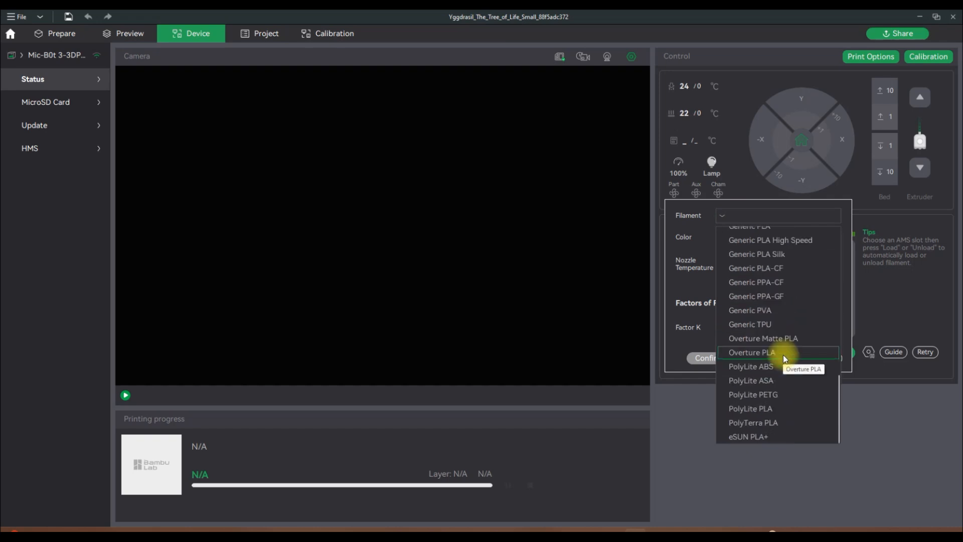
left_click(787, 270)
left_click(721, 237)
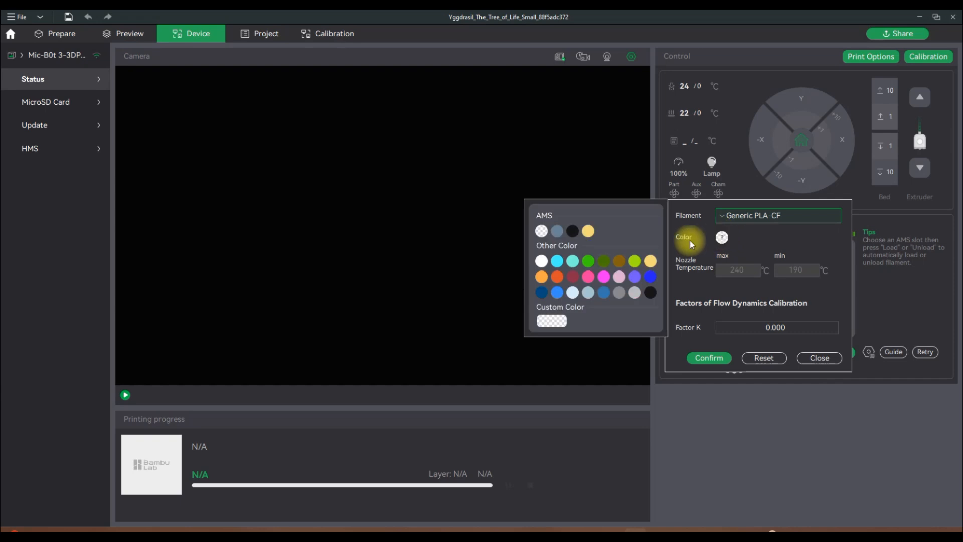
left_click(627, 260)
left_click(708, 357)
left_click(635, 291)
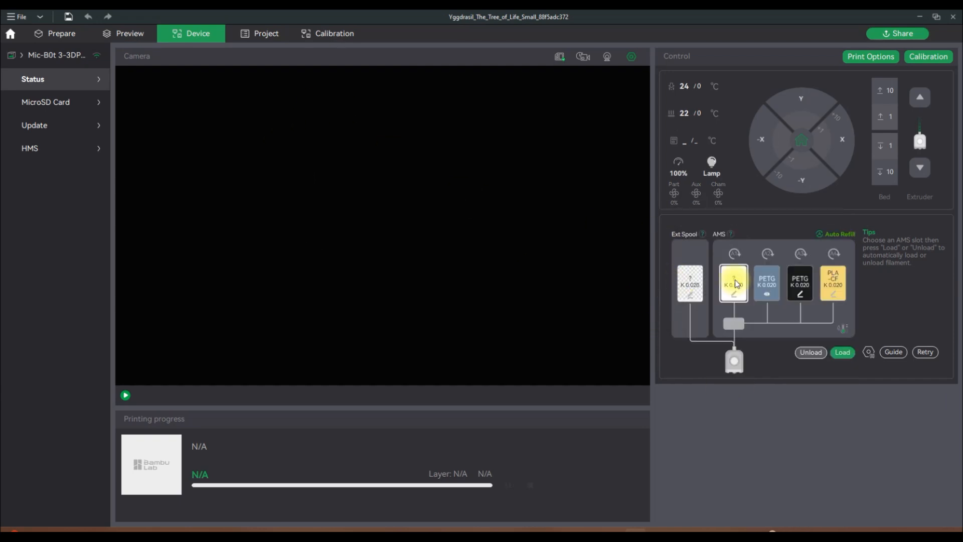
Resync the project's whole filament list with the AMS and transfer the modified Generic PLA-CF preset settings.
left_click(74, 33)
left_click(182, 107)
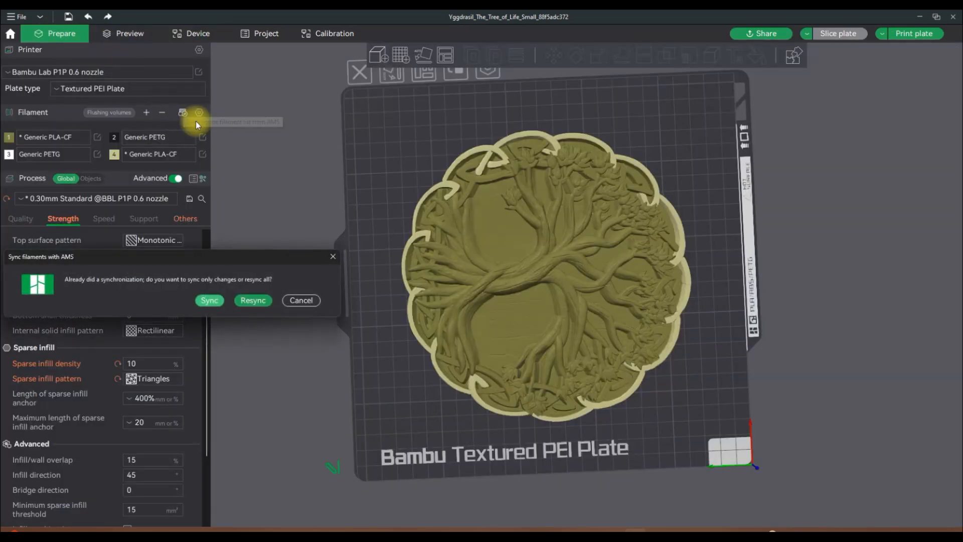
left_click(247, 298)
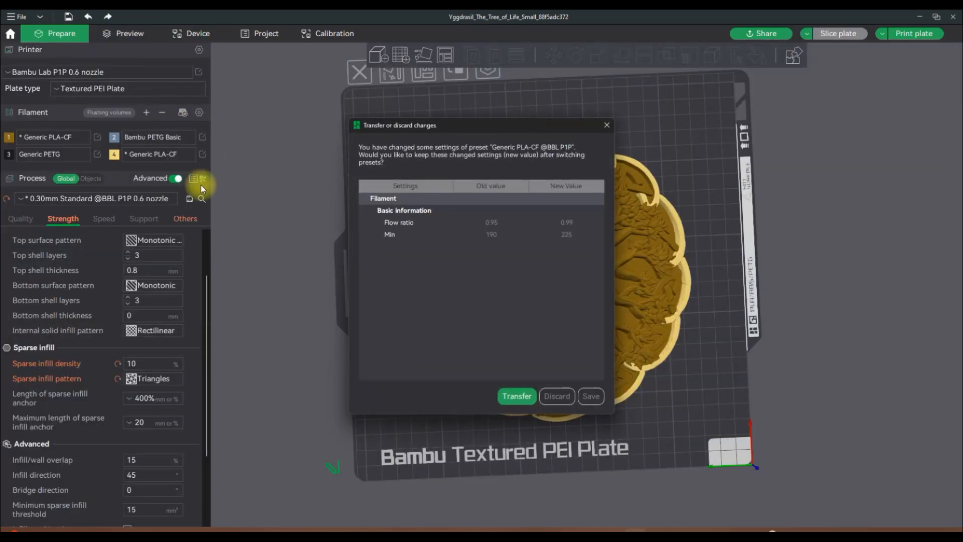
left_click(517, 396)
Review the flow ratio and print temperatures in the settings of filament 4, Generic PLA-CF.
left_click(203, 154)
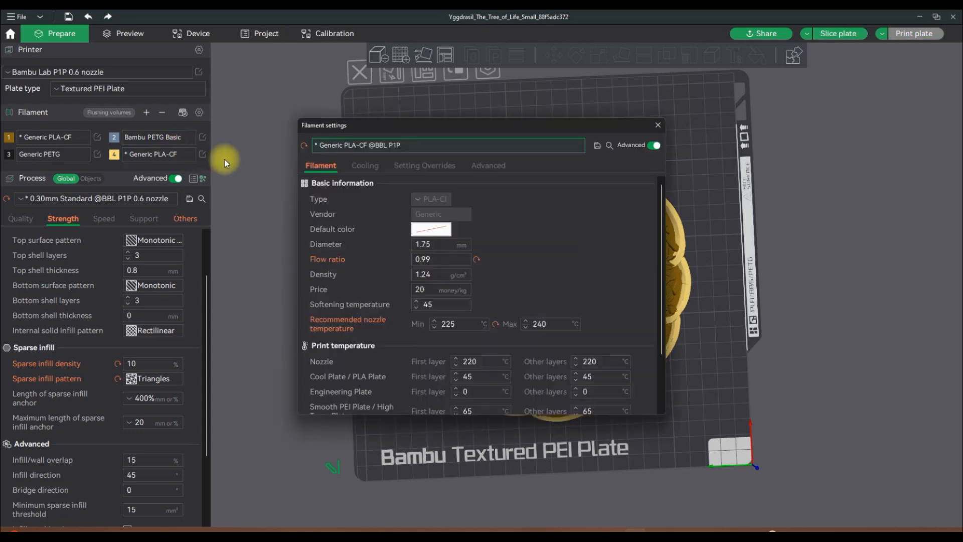
scroll(524, 332, "down", 1)
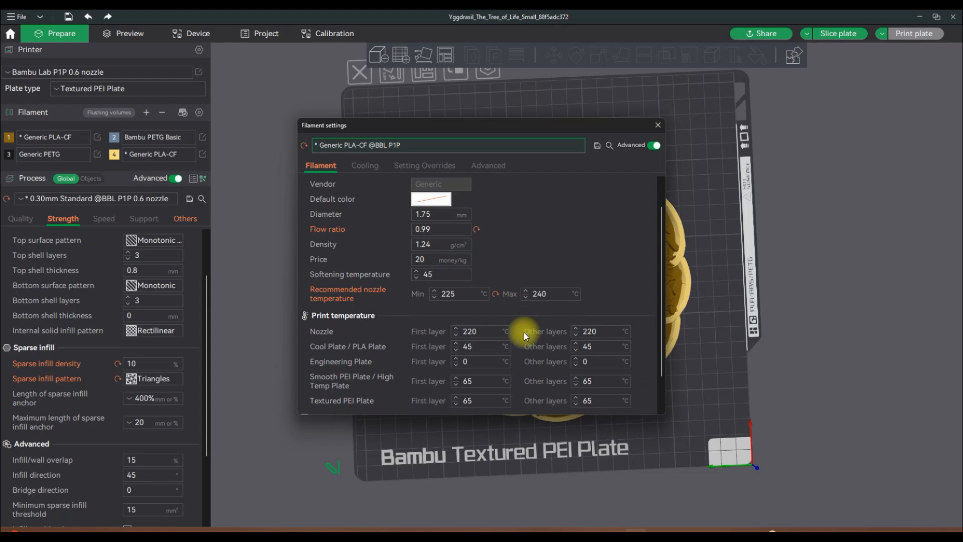
left_click(655, 123)
Slice the plate with the synced filaments and send the print job to the printer.
left_click_drag(834, 173, 814, 209)
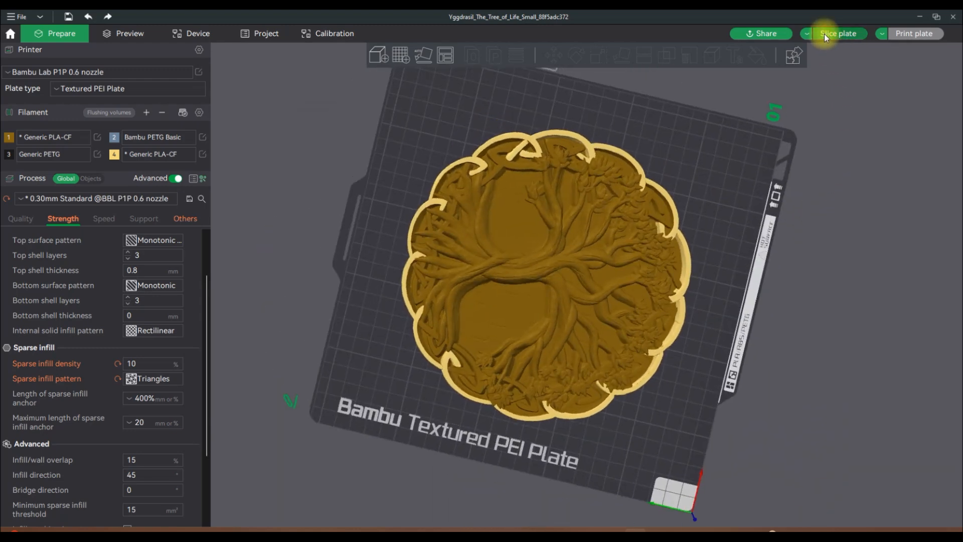
left_click(827, 34)
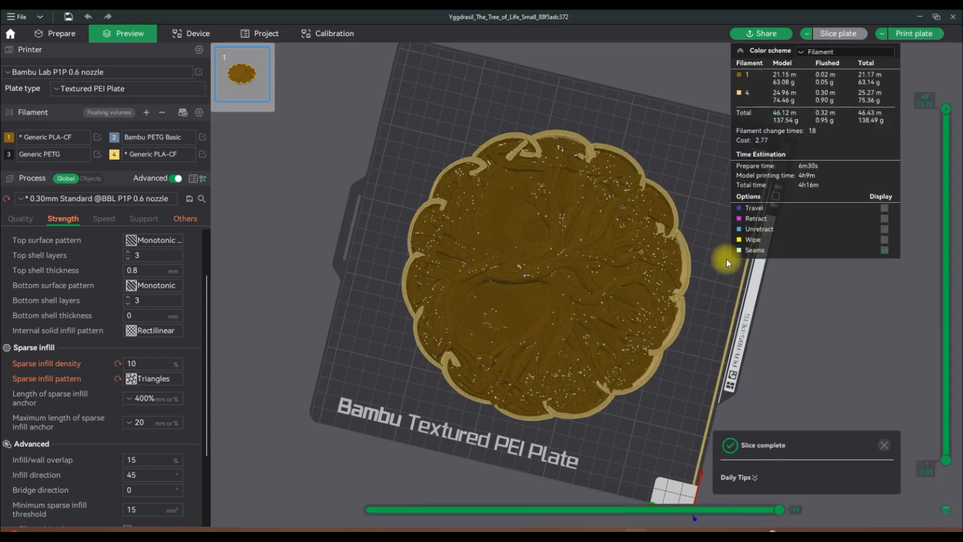
left_click(894, 35)
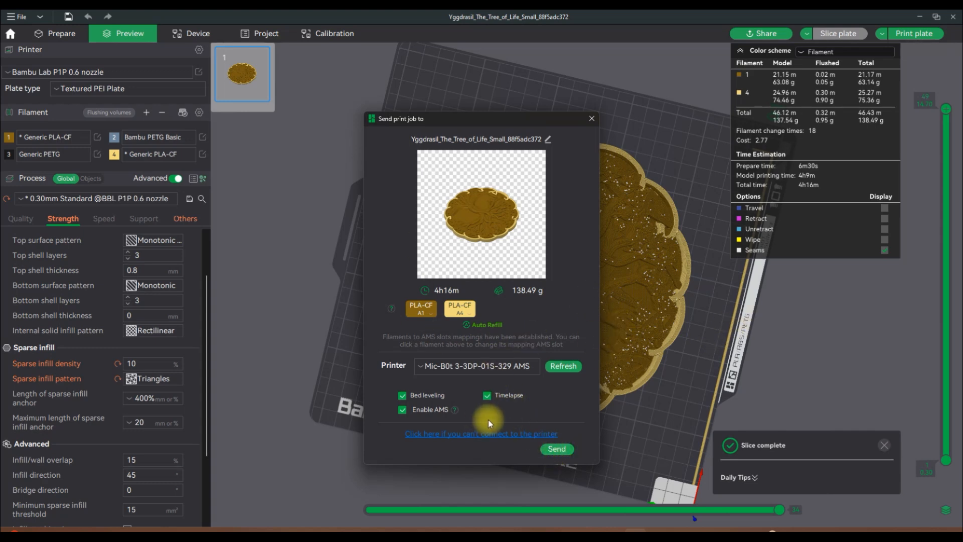
left_click(556, 448)
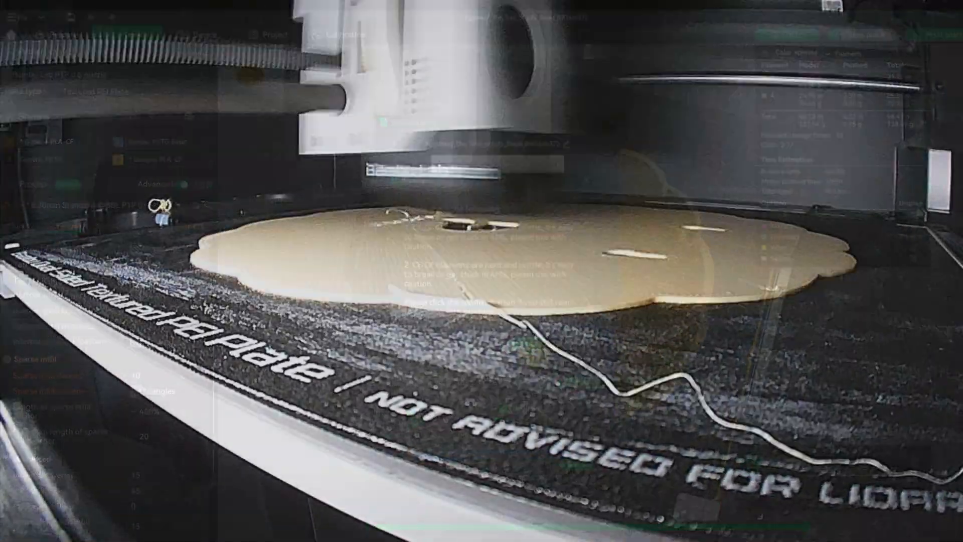